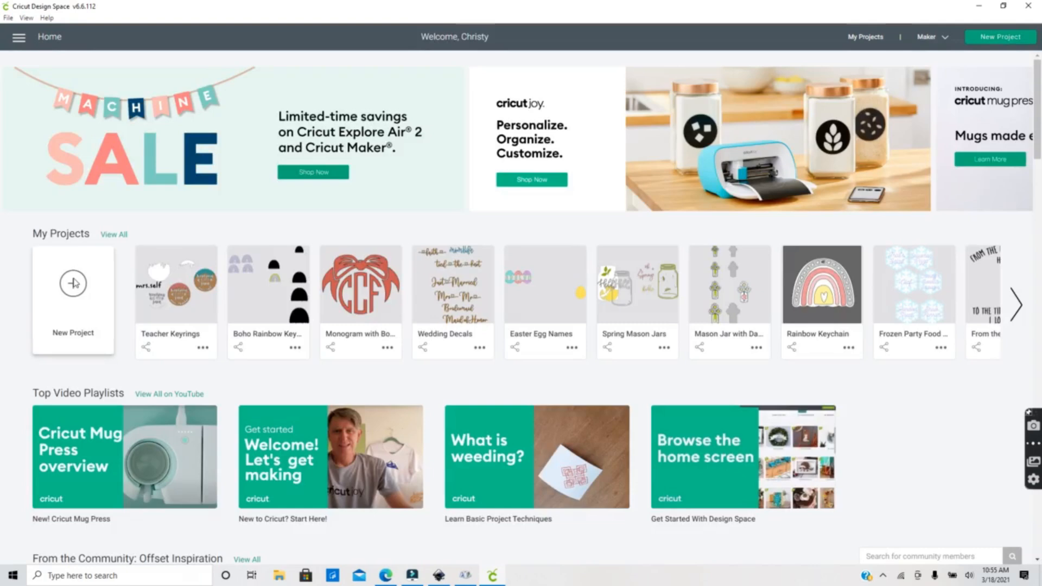
- Start a new project
left_click(75, 282)
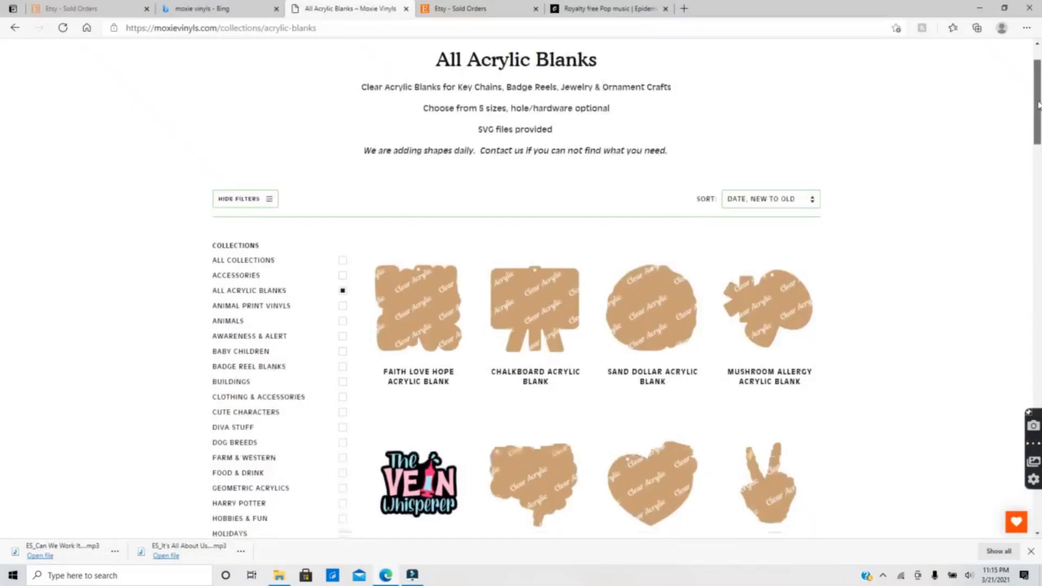
- Browse the All Acrylic Blanks collection on the Moxie Vinyls website and view the Boho Rainbow Acrylic Blank product page
left_click_drag(1038, 105, 1039, 156)
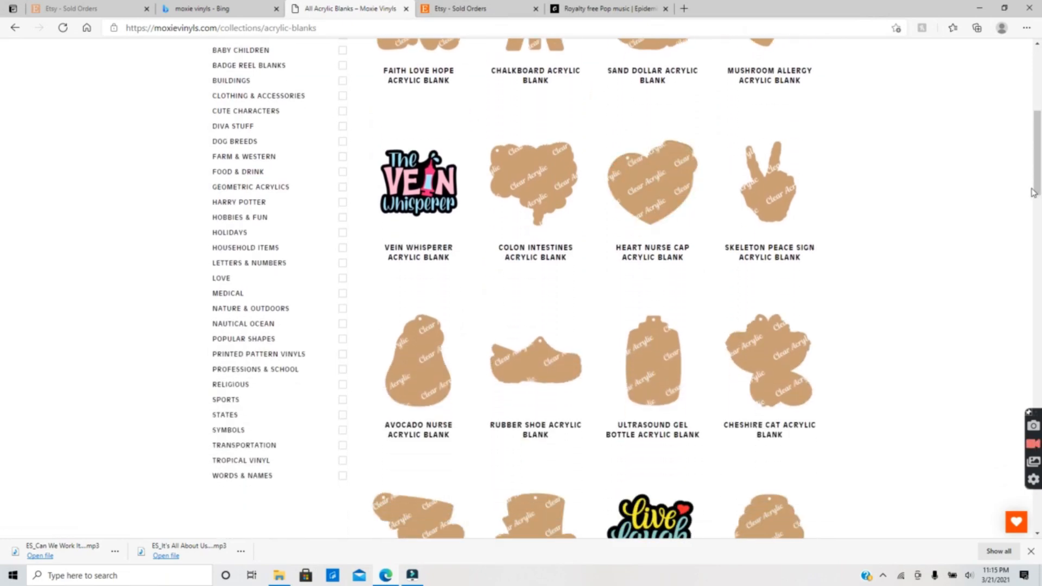
left_click_drag(1039, 191, 1038, 127)
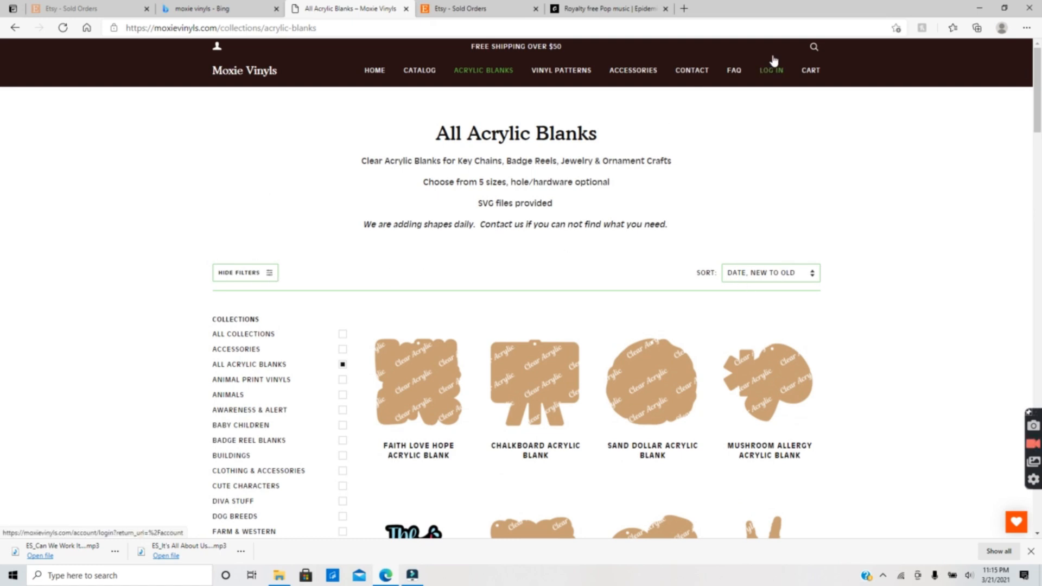
left_click(814, 48)
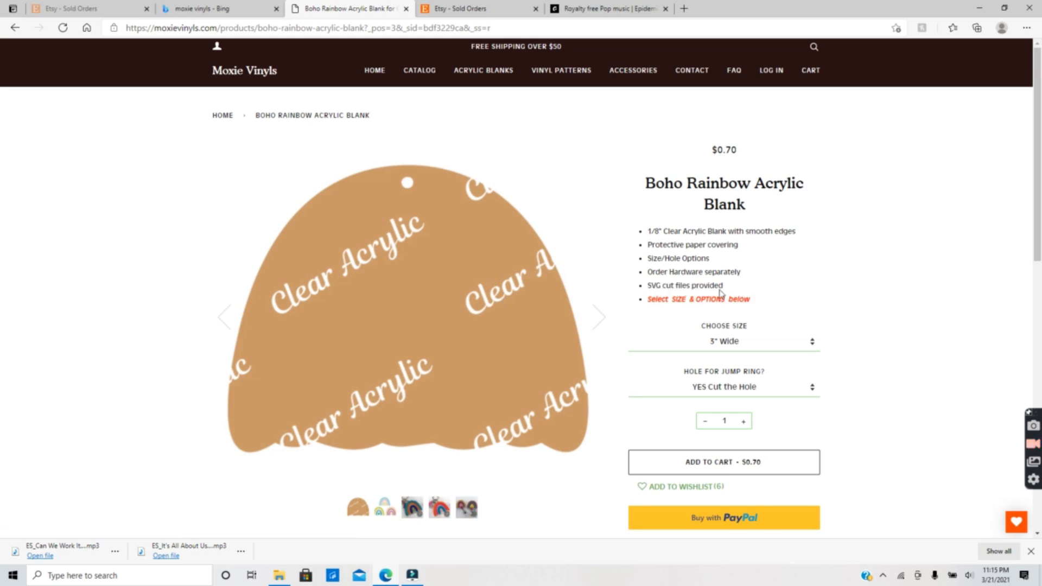
scroll(1039, 198, "down", 1)
scroll(1039, 198, "up", 1)
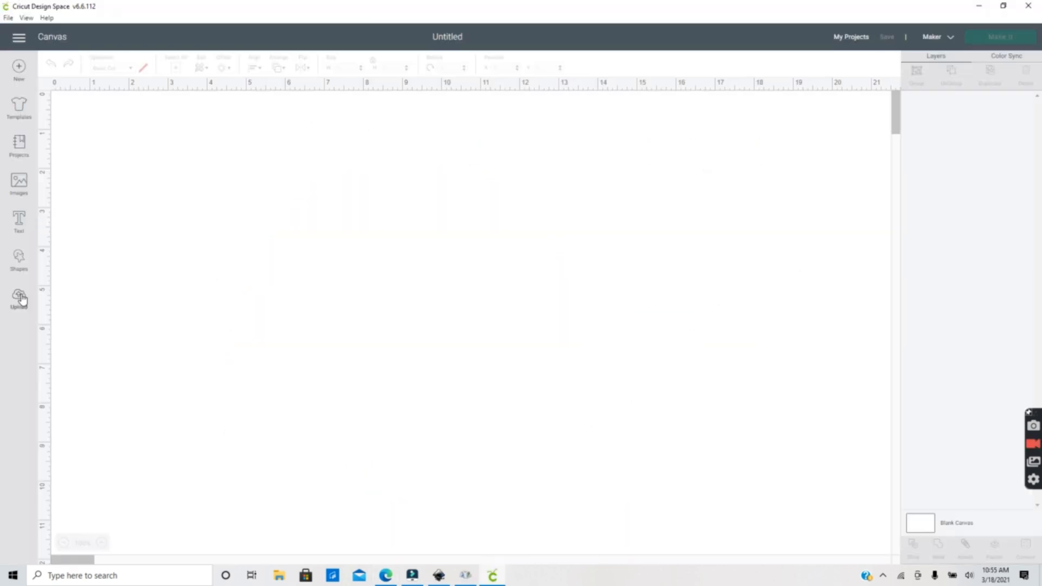
- In Cricut Design Space, upload the Boho_Rainbow_MOXIE file from the Creative Market folder as a cut image
left_click(20, 298)
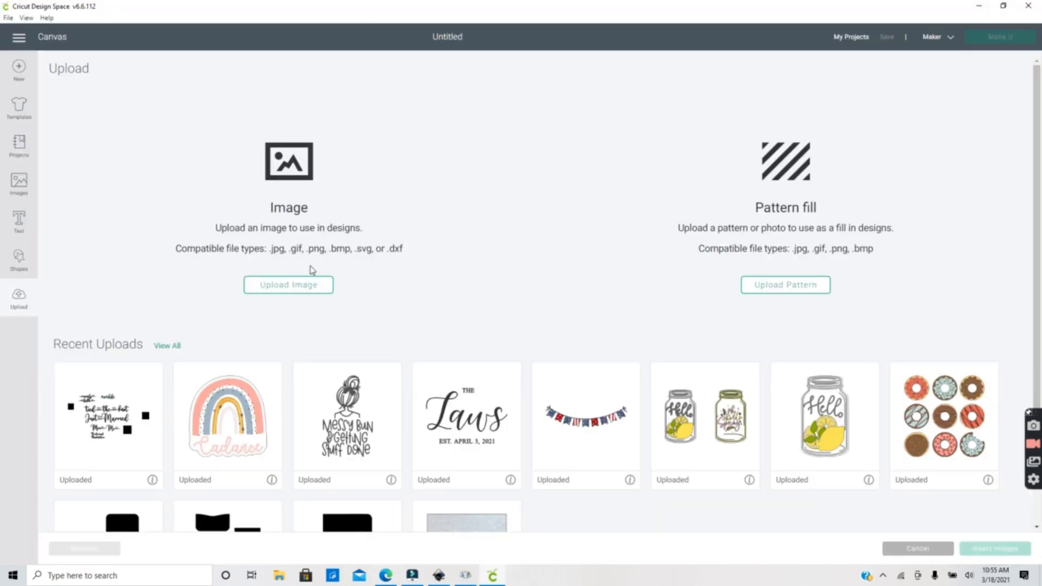
left_click(303, 288)
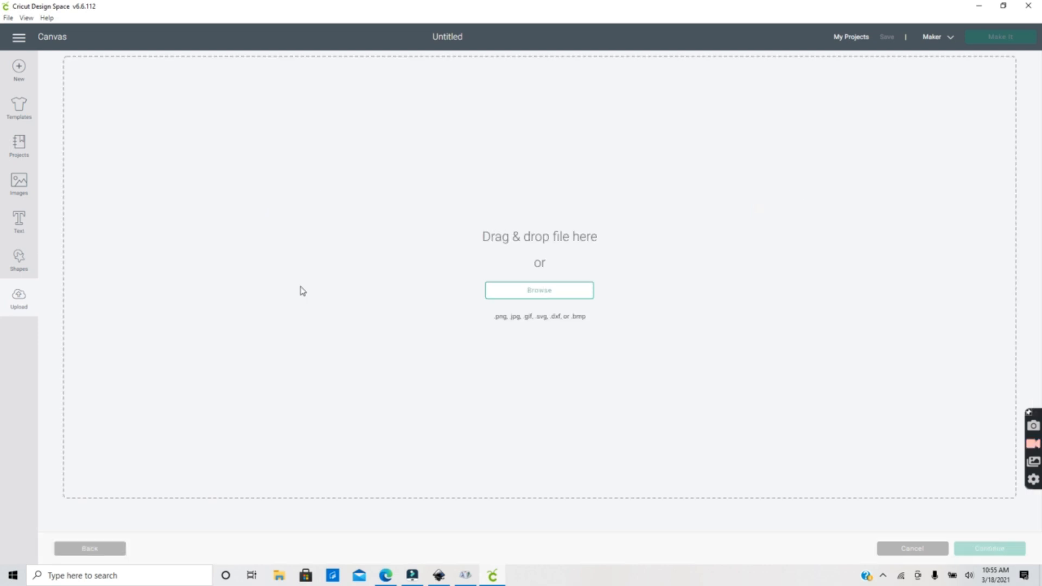
left_click(547, 295)
left_click_drag(511, 86, 511, 125)
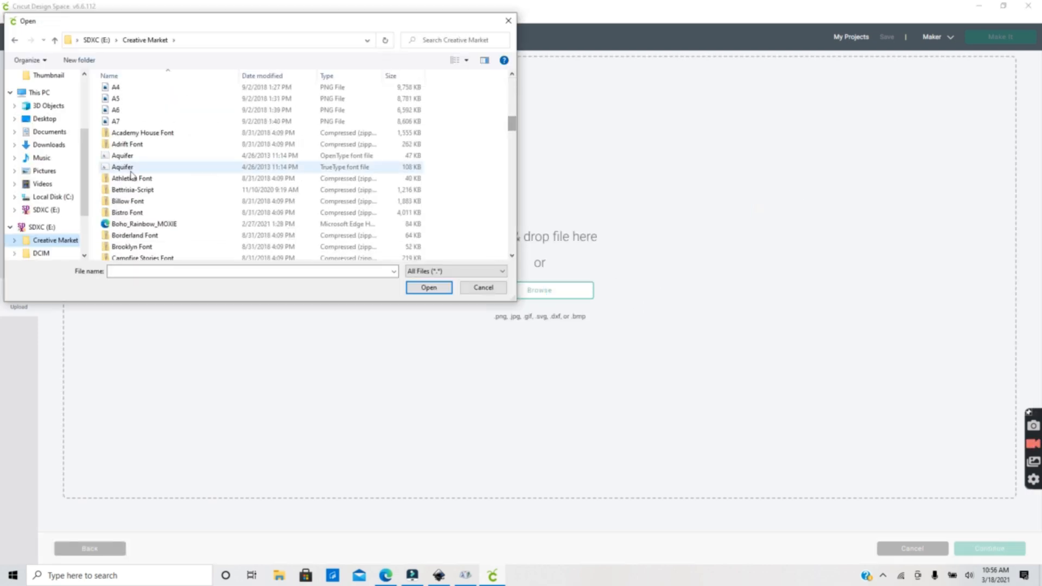
left_click(158, 225)
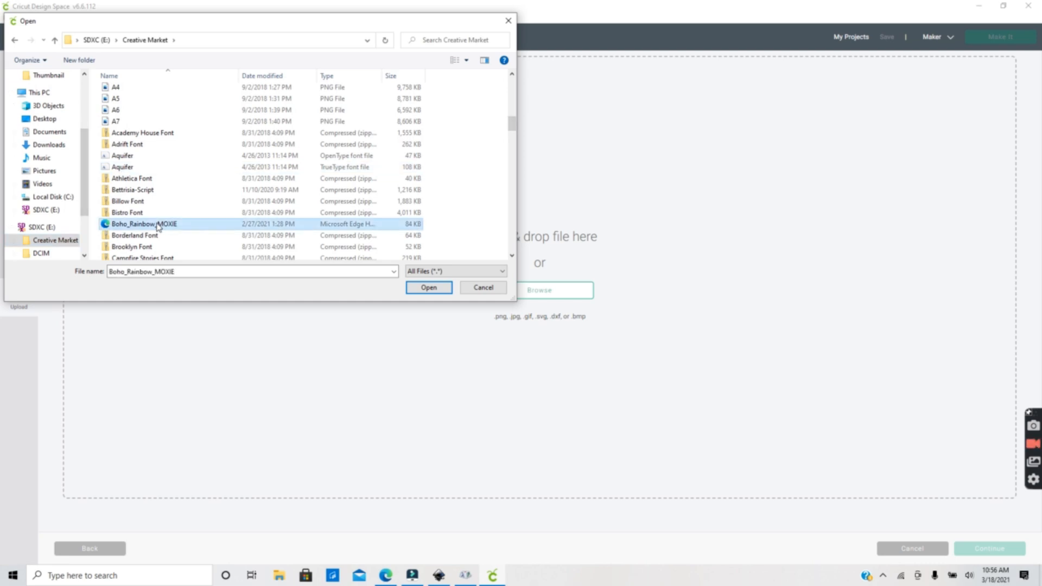
left_click(430, 289)
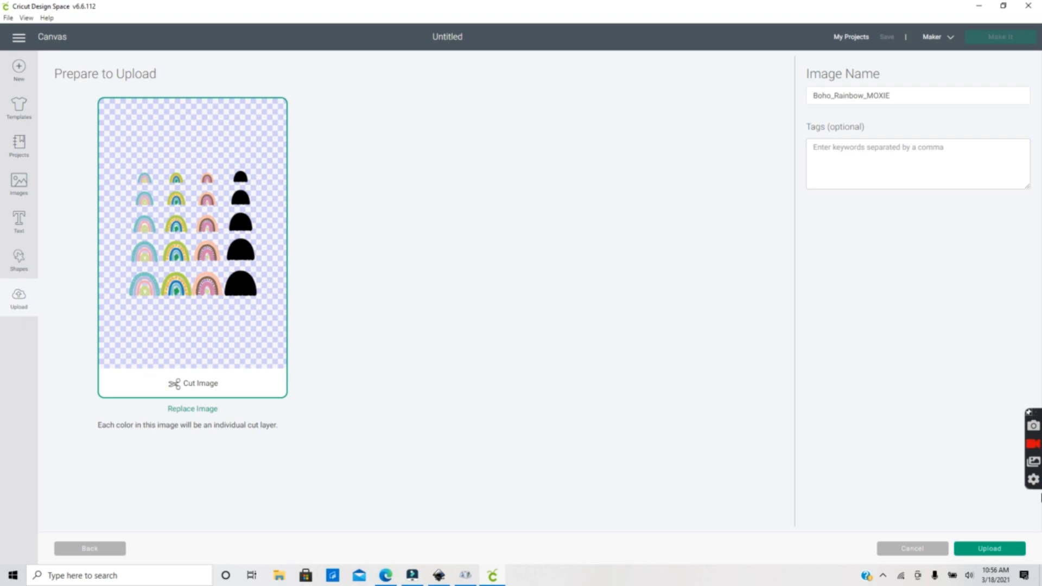
left_click(991, 549)
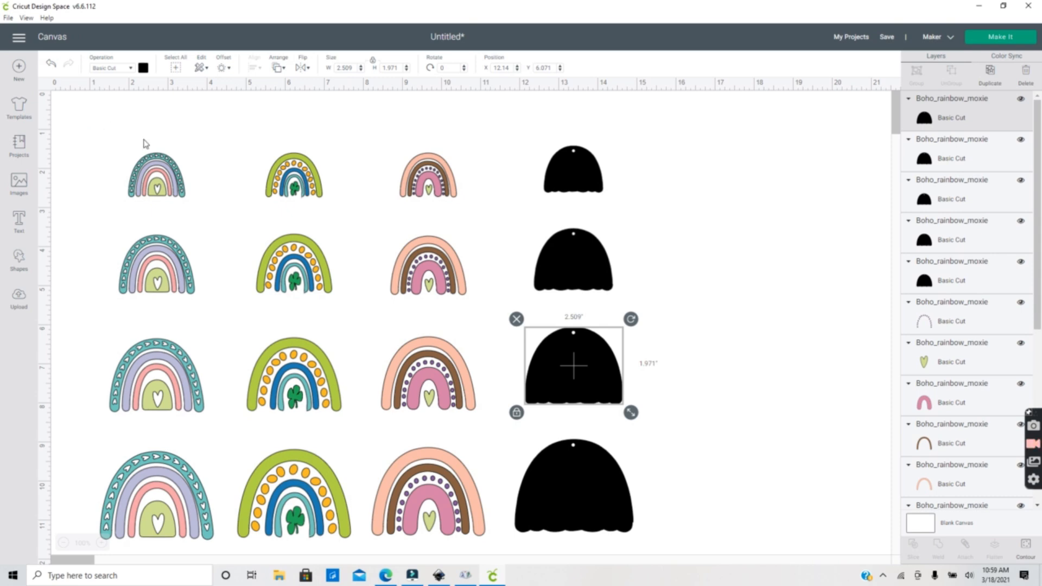
- Delete the two smallest rows of rainbows and blanks, plus the row below the medium-sized set
left_click_drag(100, 130, 661, 298)
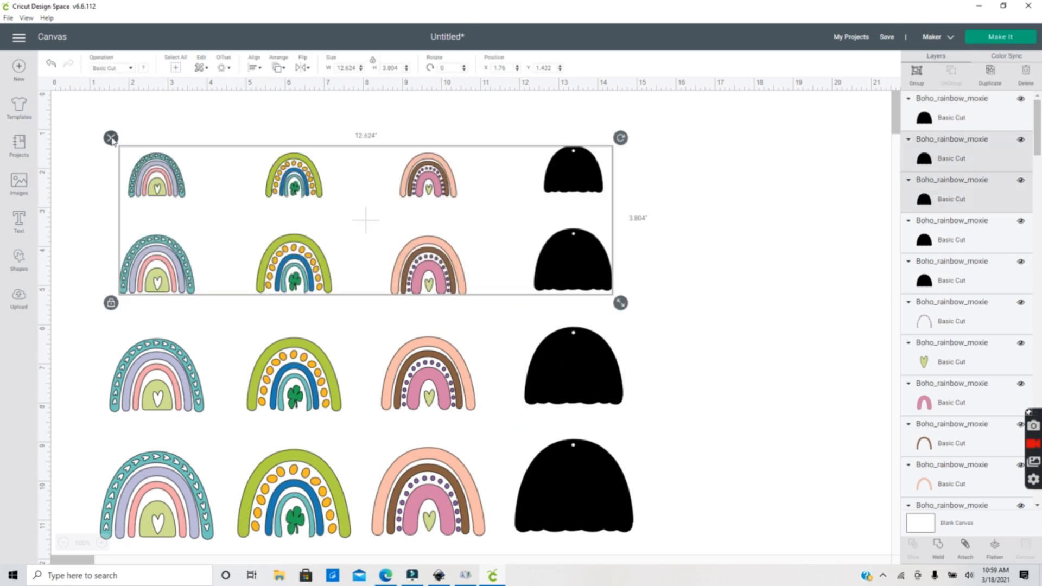
left_click(111, 138)
left_click_drag(86, 445, 723, 560)
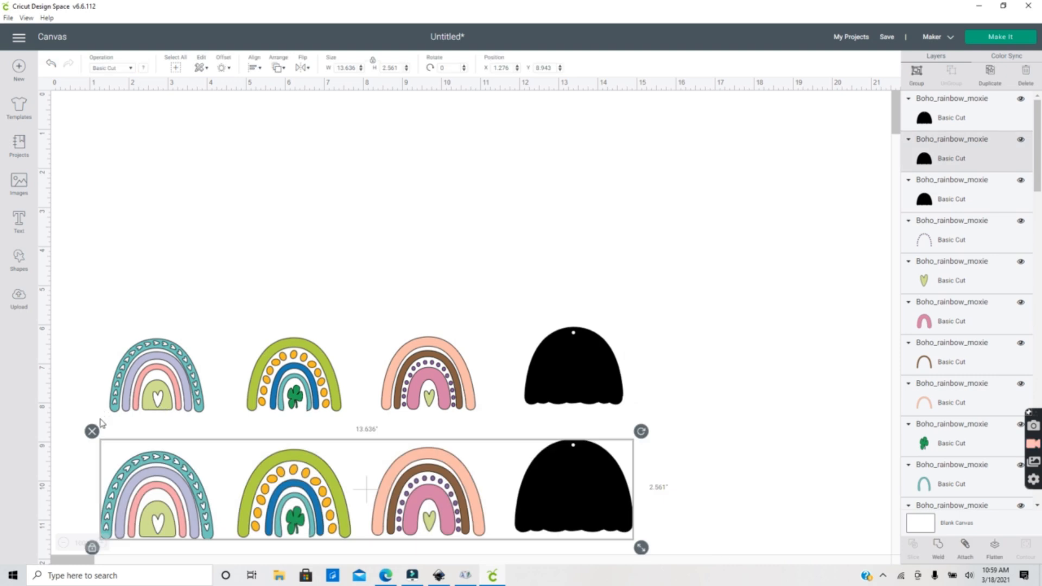
left_click(94, 432)
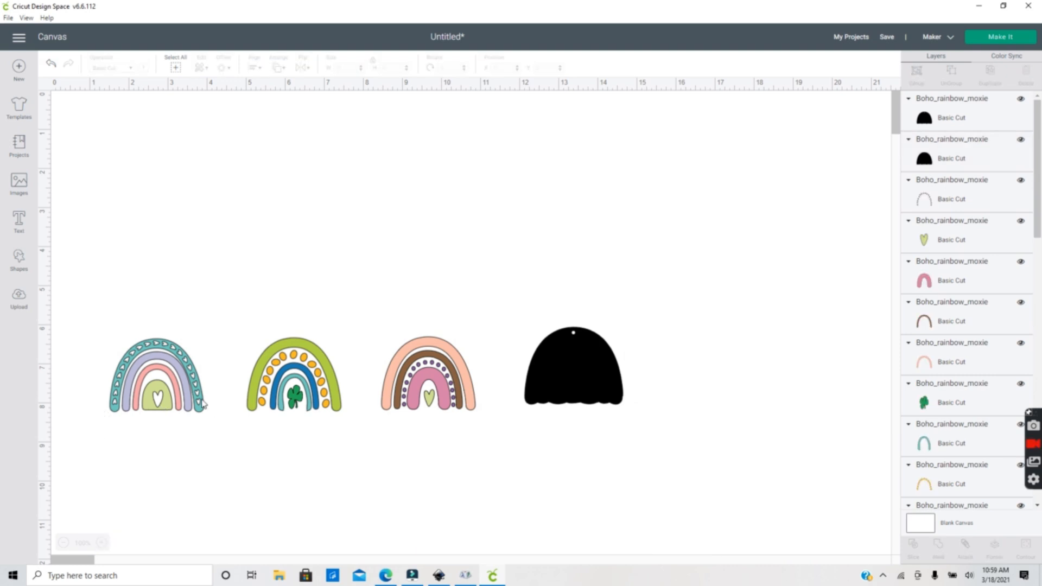
- Replace the first rainbow's teal patterned outer arch with the peach arch from the third rainbow, and move out its green heart-cutout piece
left_click_drag(206, 375, 431, 228)
left_click_drag(432, 344, 162, 345)
left_click(101, 418)
left_click_drag(212, 419, 282, 306)
- Move the teal inner arch from the green rainbow into the first rainbow and shrink it to about 0.8 x 0.89 in
left_click(310, 403)
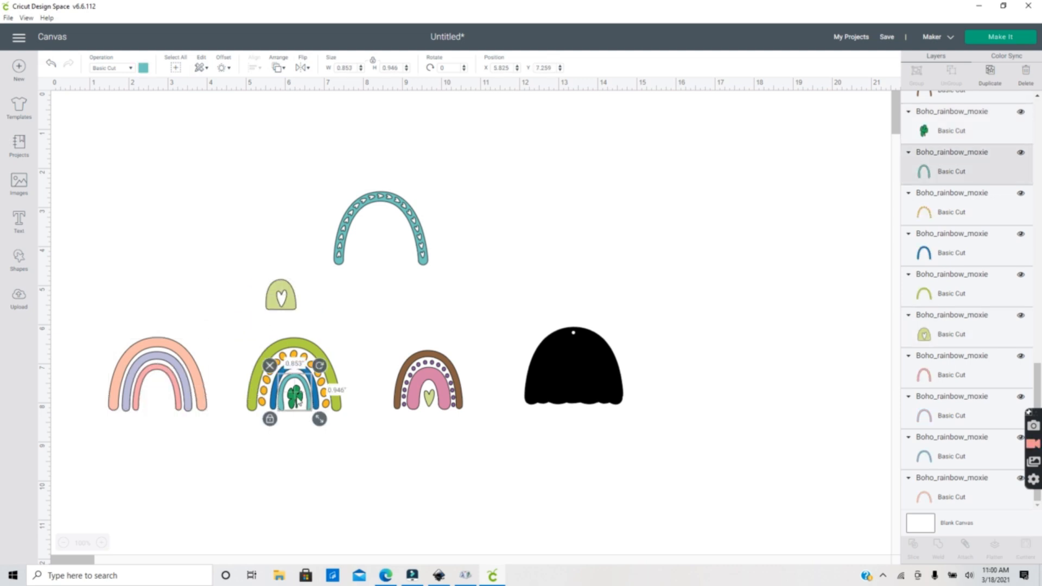
left_click_drag(291, 382, 155, 380)
left_click_drag(179, 418, 161, 382)
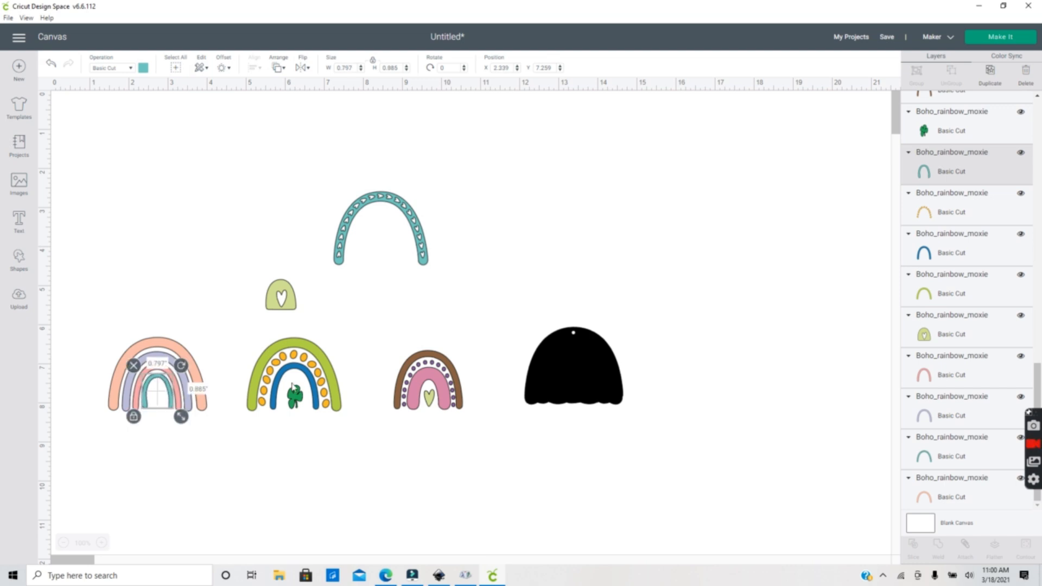
- Delete the leftover green heart-cutout piece, green rainbow, teal patterned arch, and pink and brown arches, keeping the small heart
left_click(433, 399)
left_click(281, 295)
key("Delete")
left_click(272, 343)
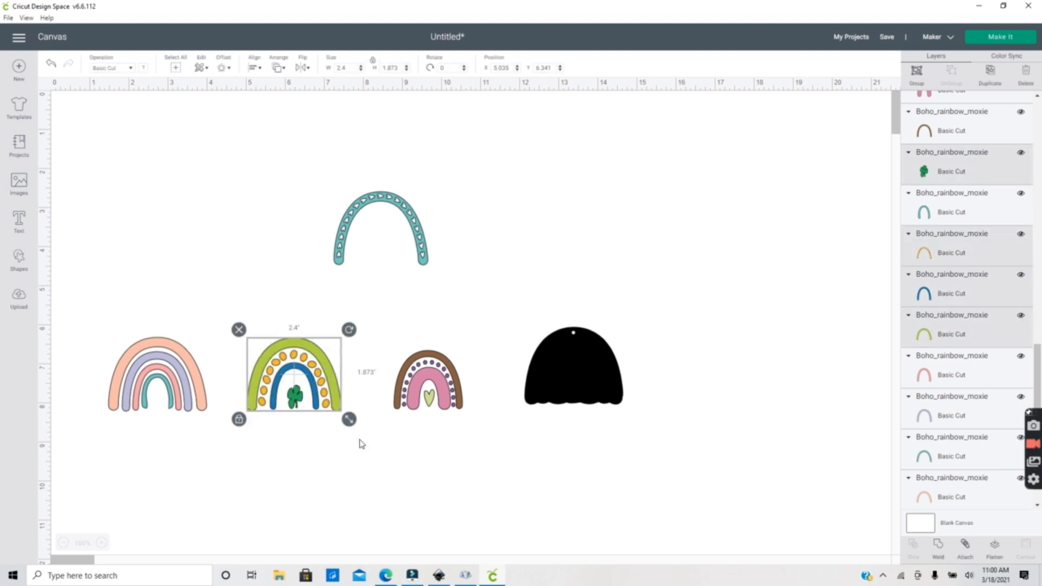
key("Delete")
left_click(353, 227)
key("Delete")
left_click(417, 375)
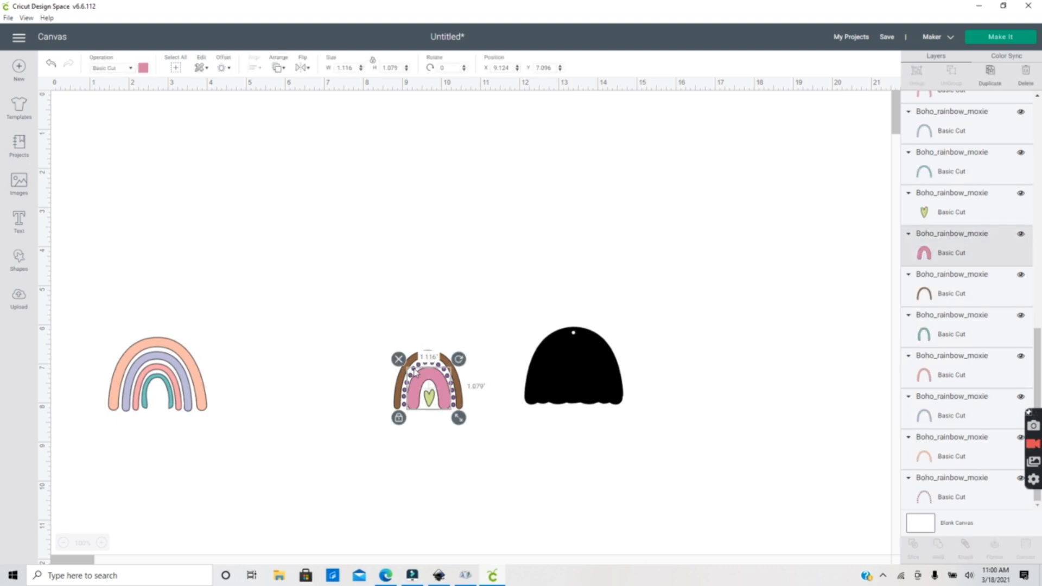
key("Delete")
left_click(413, 370)
key("Delete")
- Move the black blank closer to the rainbow and place the small green heart inside the rainbow's inner arch
left_click(427, 404)
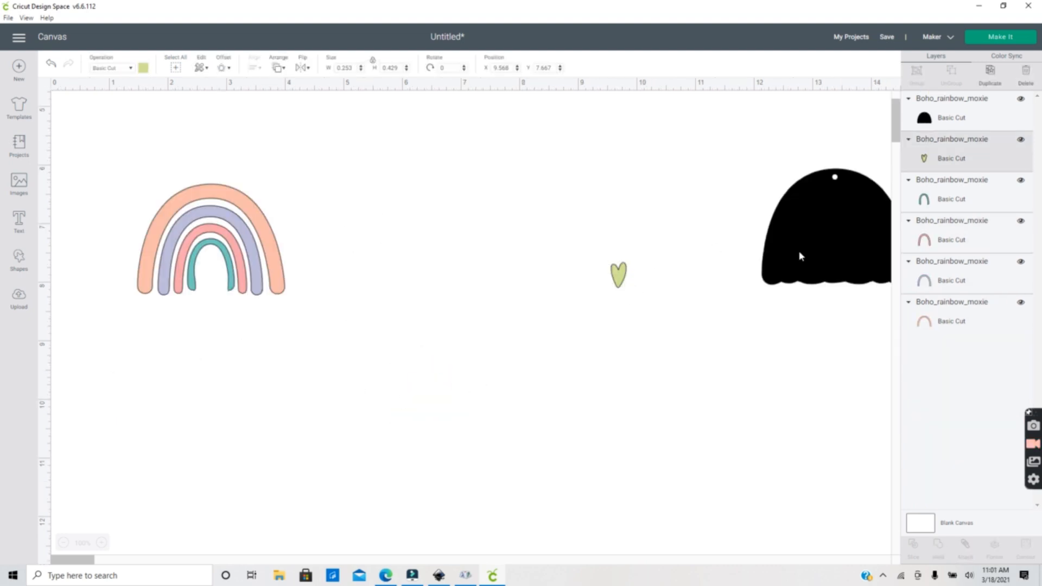
left_click_drag(799, 253, 386, 270)
left_click_drag(619, 279, 213, 281)
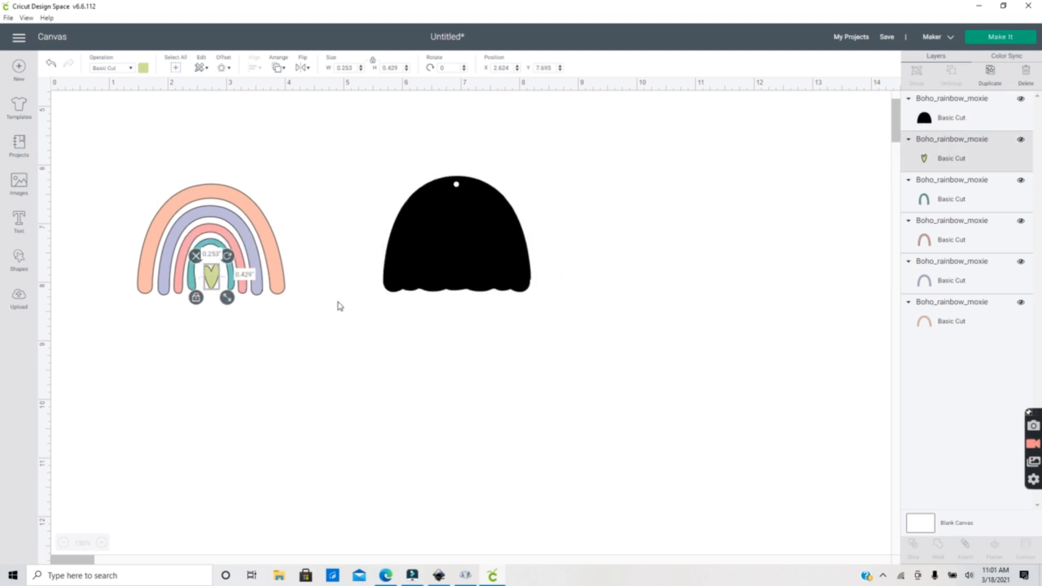
- Recolor the rainbow's peach outer arch to the custom dark teal #549790
left_click(277, 239)
left_click(144, 67)
left_click(156, 131)
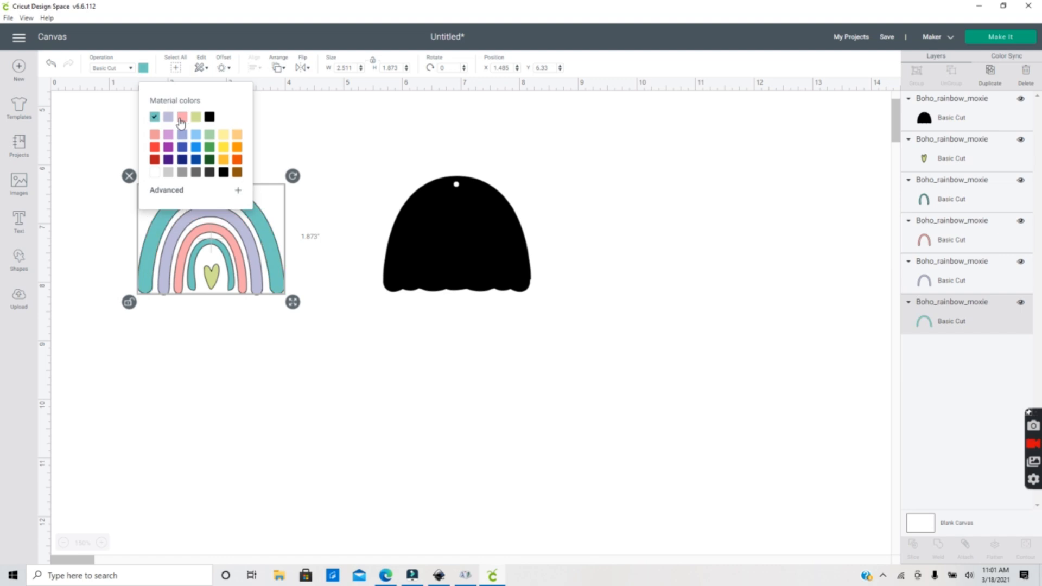
left_click(167, 201)
left_click(190, 228)
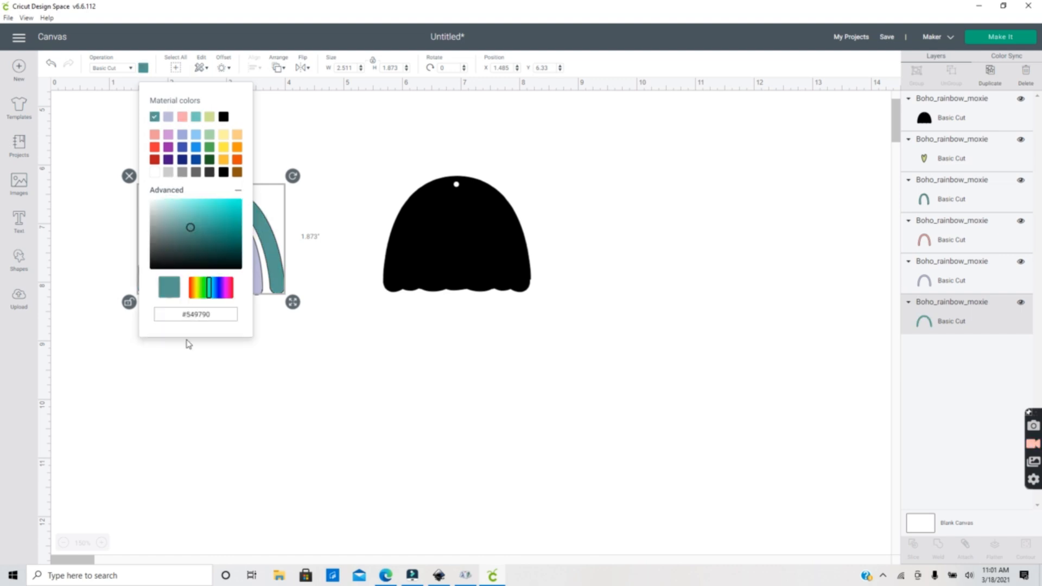
left_click(343, 296)
- Recolor the rainbow's pink arch to light blue
left_click(232, 251)
left_click(224, 234)
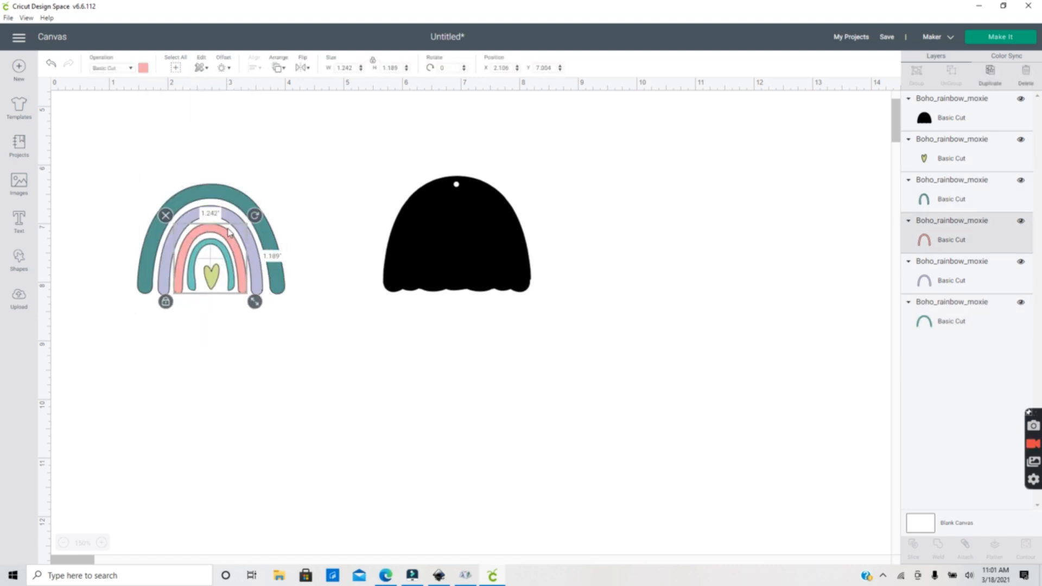
left_click(144, 67)
left_click(196, 136)
left_click(334, 200)
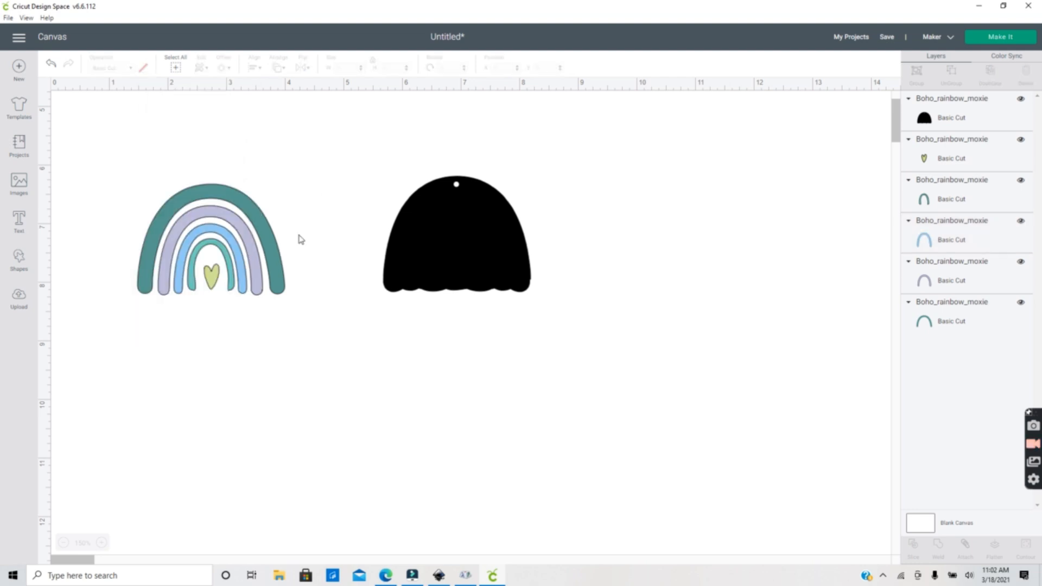
- Recolor the small green heart to dark teal
left_click(206, 281)
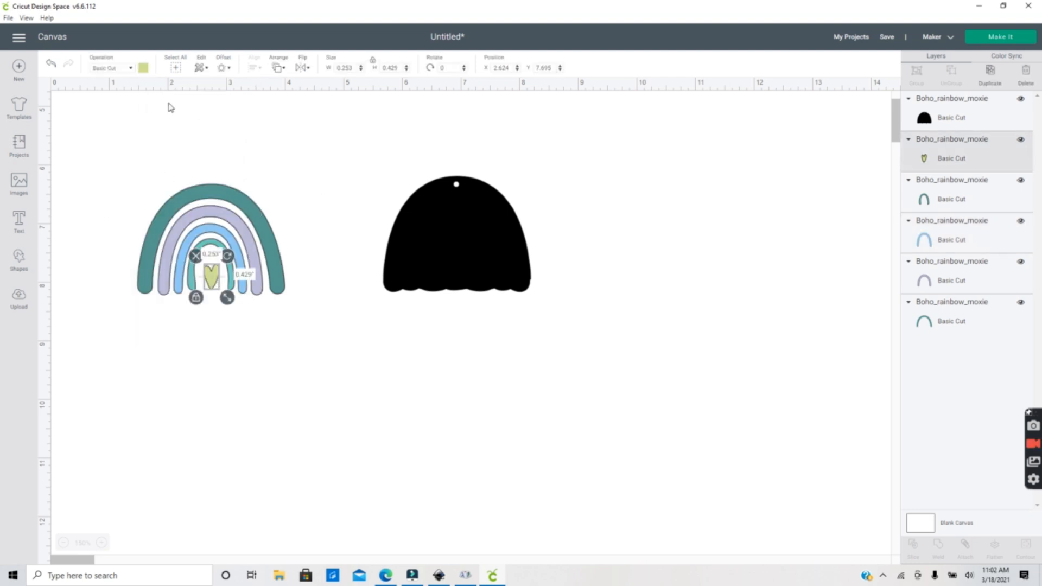
left_click(144, 67)
left_click(205, 142)
left_click(275, 152)
- Resize all the rainbow pieces together to about 2.44 x 1.84 in and place them centered over the black blank
left_click_drag(83, 151, 354, 381)
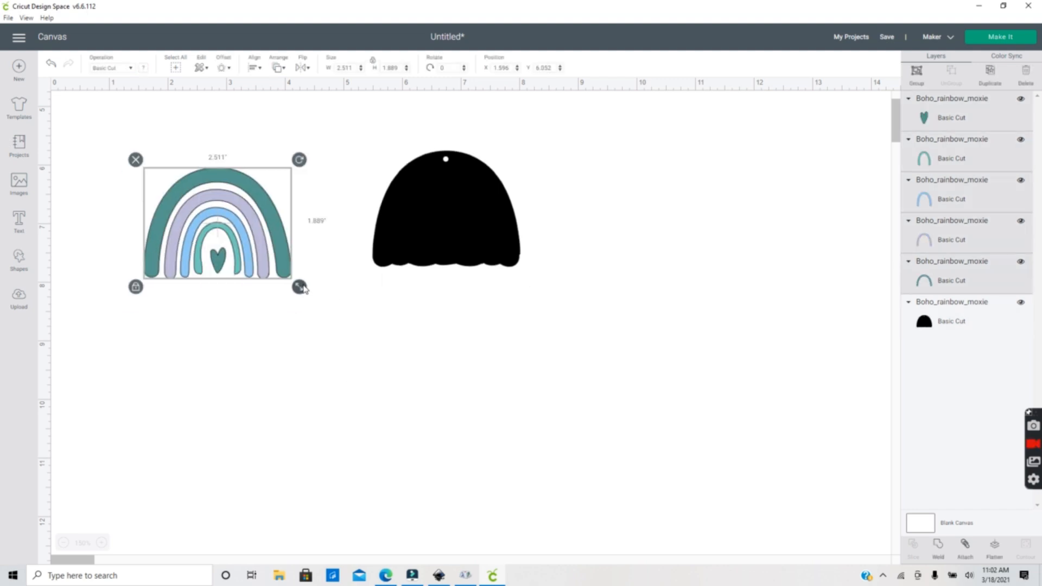
left_click_drag(301, 288, 297, 285)
left_click_drag(274, 240, 506, 230)
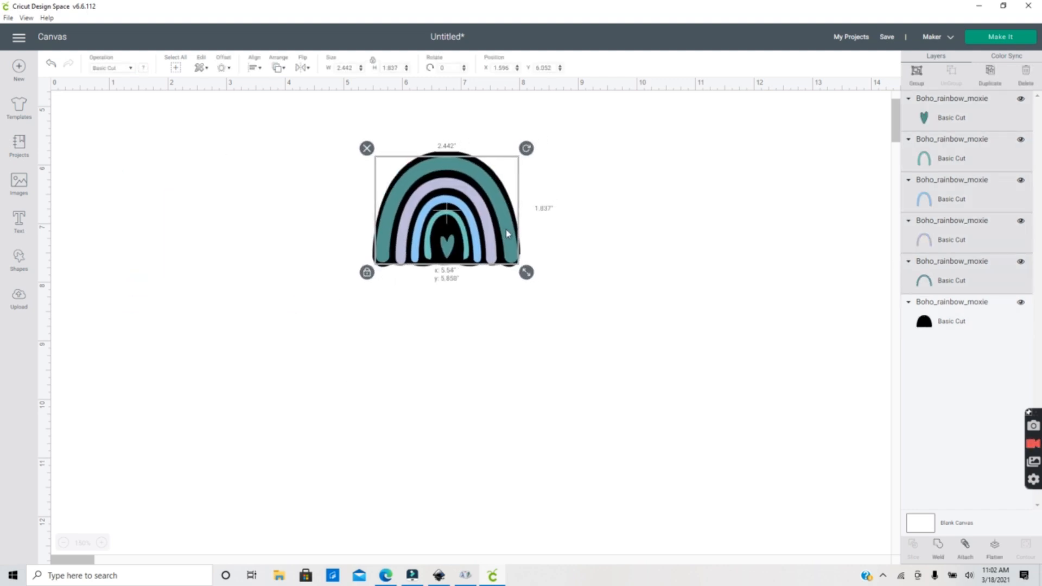
left_click(543, 278)
- Move the black rainbow blank away from the rainbow and hide its layer
left_click(447, 158)
left_click_drag(446, 154, 210, 227)
left_click(1021, 302)
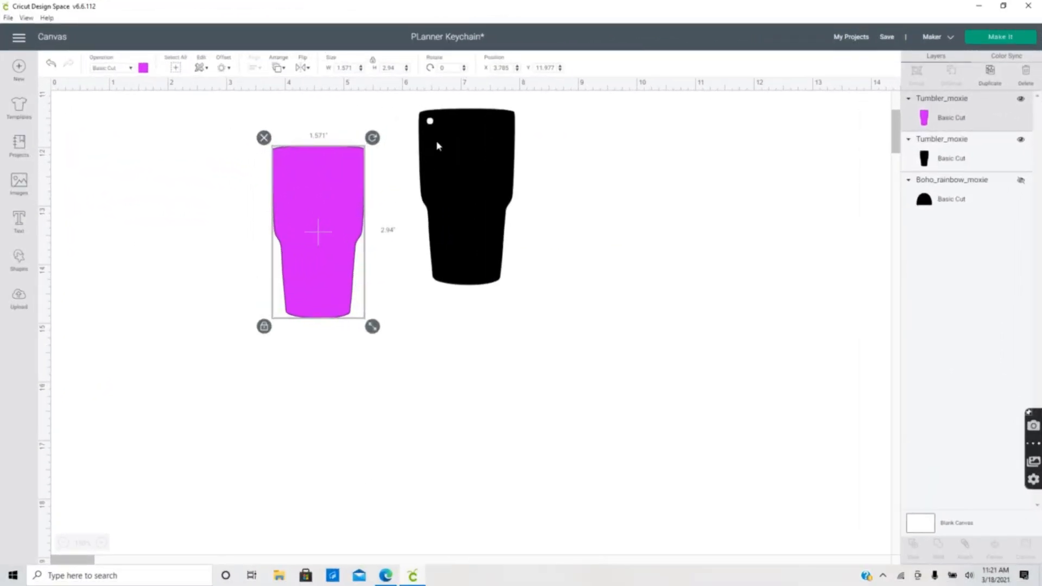
- Recolor the purple tumbler shape to white and center it over the black tumbler blank
left_click(438, 146)
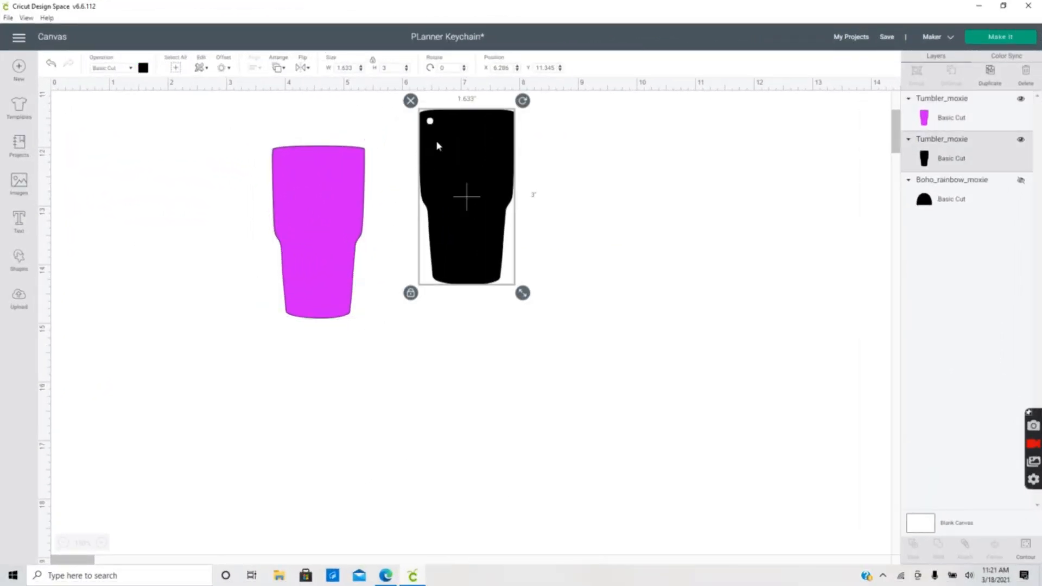
left_click(294, 188)
left_click(144, 68)
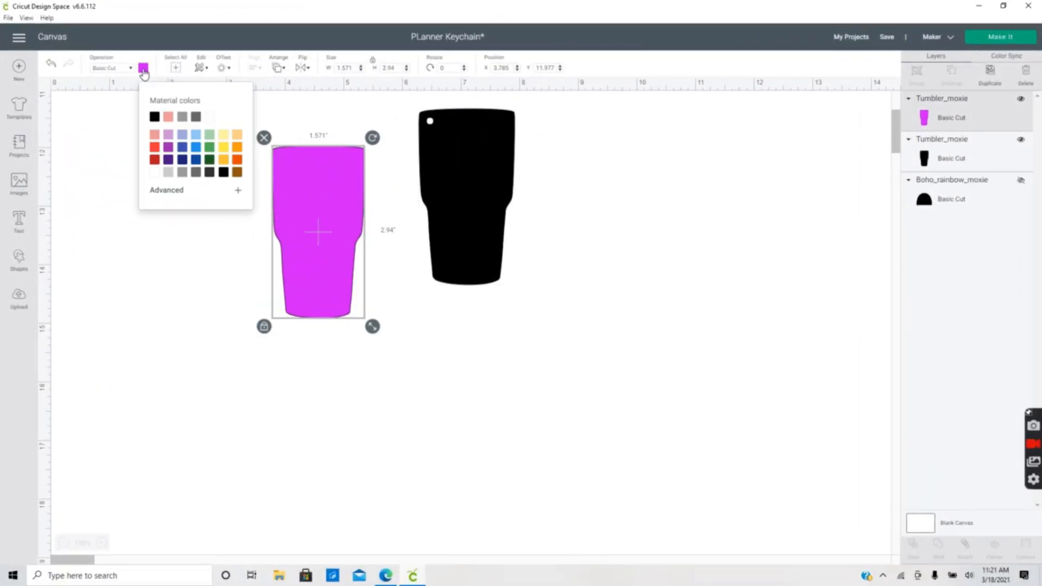
left_click(153, 174)
left_click_drag(293, 211, 445, 176)
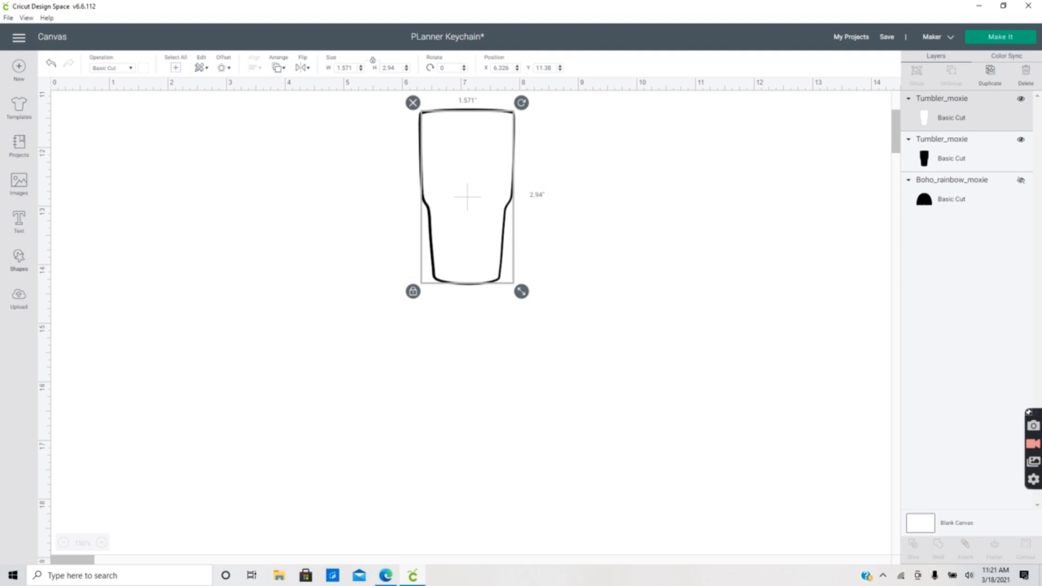
- Add the text COFFEE to the canvas and set it in the Cami Rae font
left_click(19, 220)
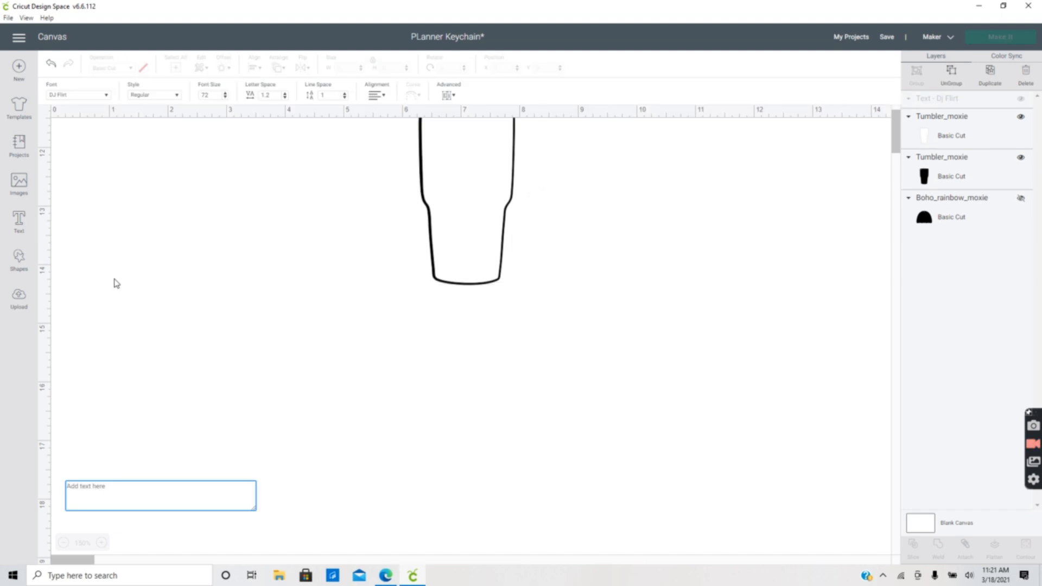
type("COFFEE")
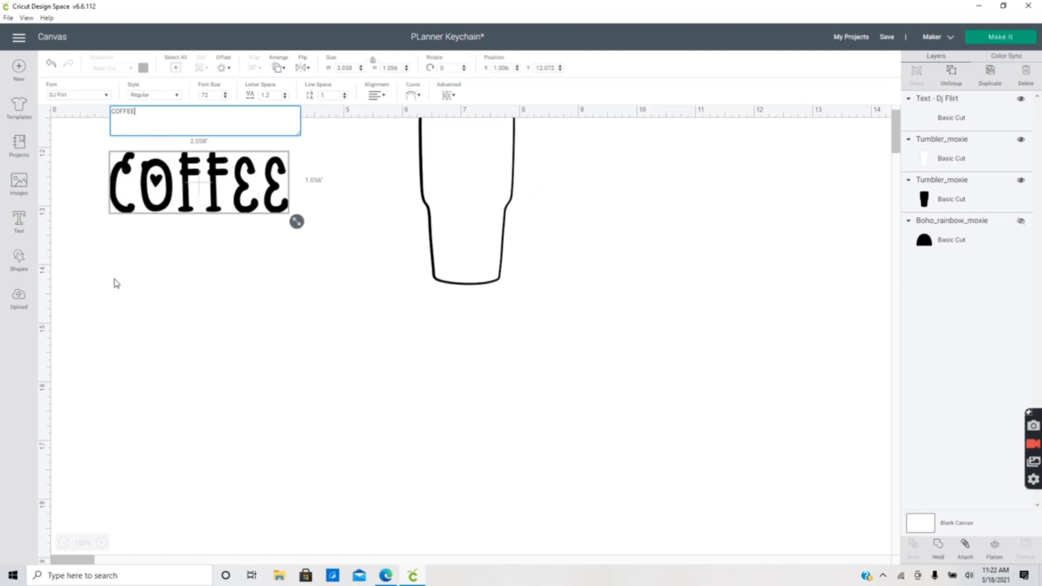
left_click(106, 95)
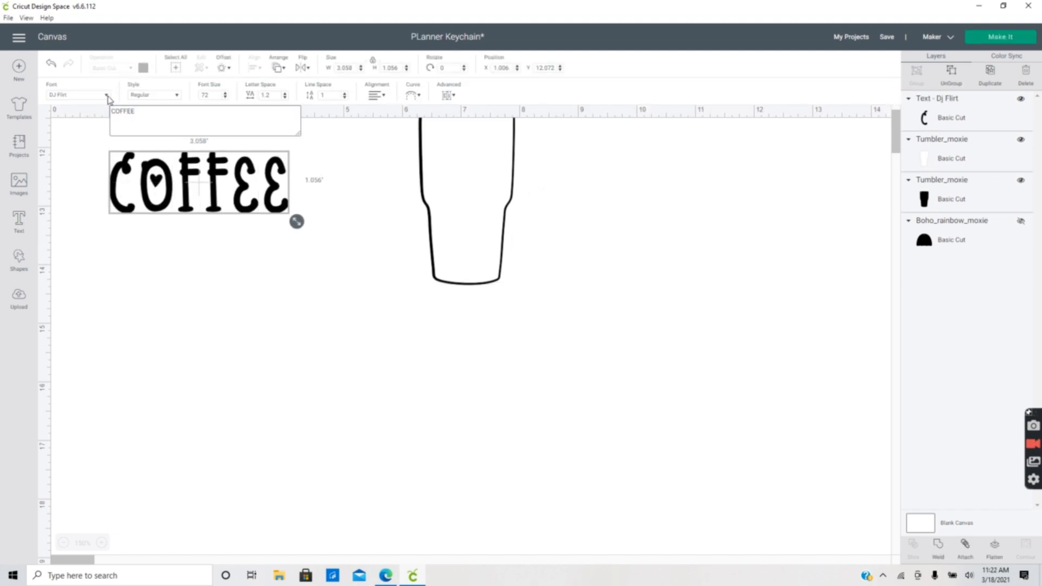
left_click(793, 69)
type("rae")
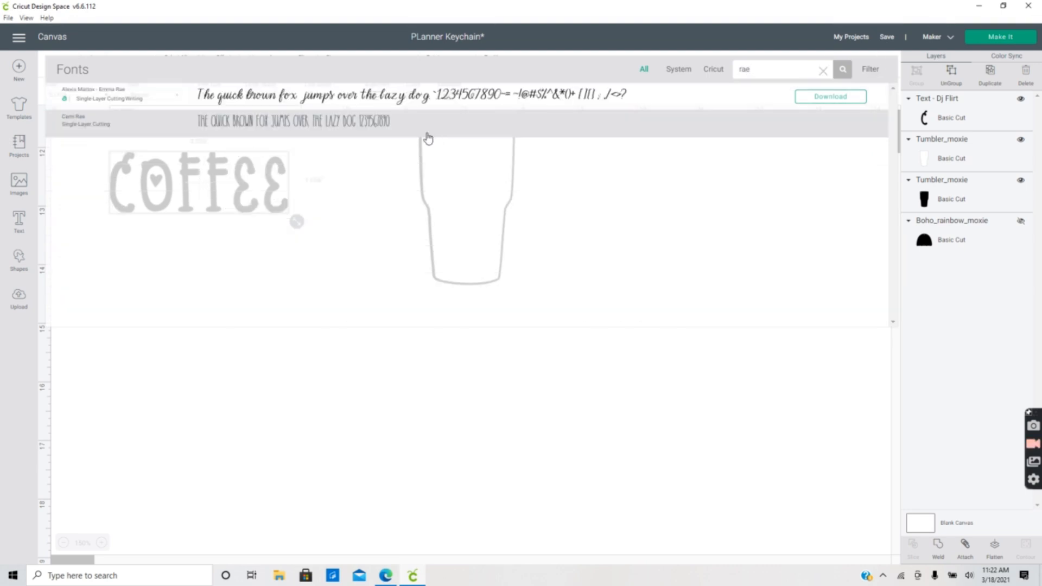
left_click(418, 130)
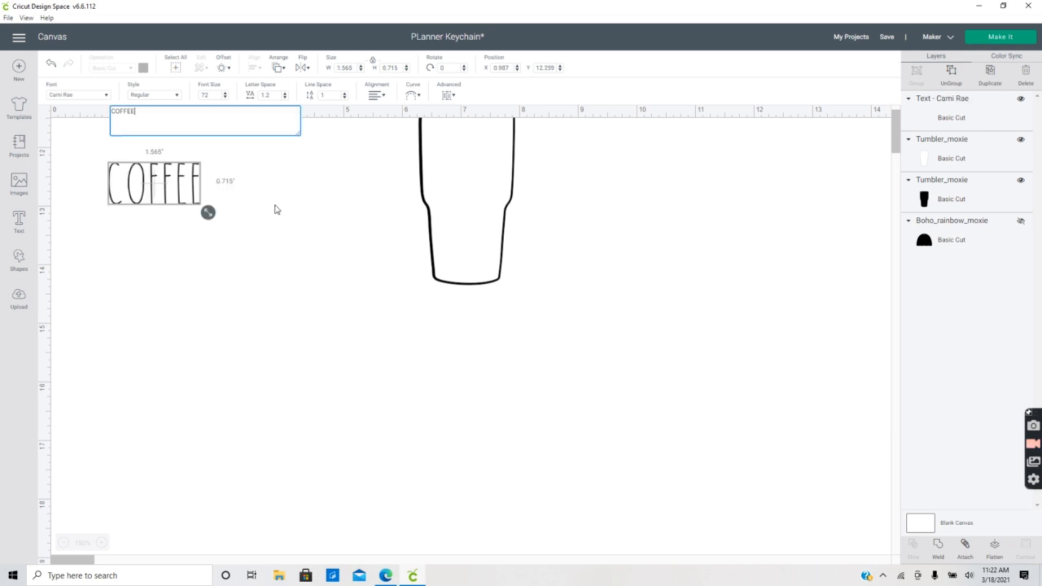
- Place the COFFEE text across the upper part of the white tumbler and change its style to Bold
left_click(525, 273)
scroll(525, 273, "up", 2)
left_click_drag(179, 305, 495, 275)
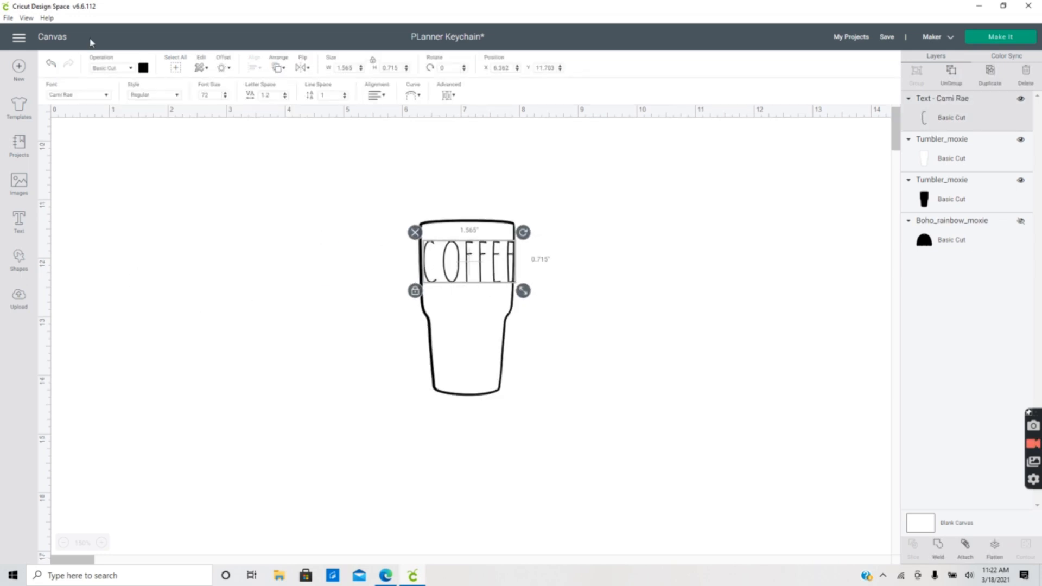
left_click(168, 97)
left_click(148, 123)
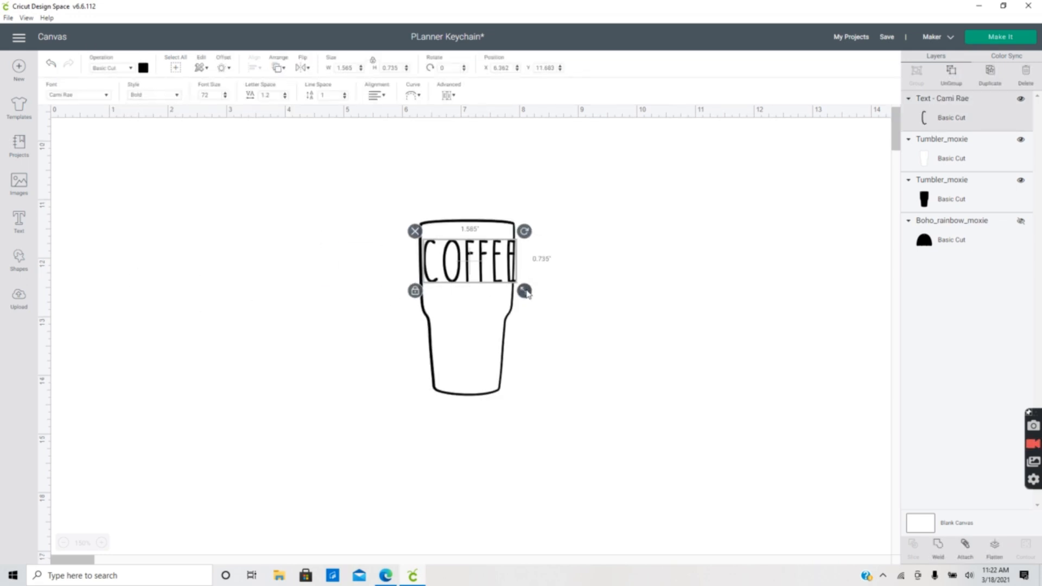
- Set the COFFEE text's letter spacing to 0.9 and fit the word inside the tumbler outline at about 0.7 in high
left_click(284, 97)
left_click(284, 97)
left_click(285, 97)
mouse_move(492, 282)
left_mouse_down()
mouse_move(514, 300)
mouse_move(502, 286)
left_mouse_up()
- Ungroup the COFFEE letters to move the C closer to the O, and weld all six letters together
left_click(951, 70)
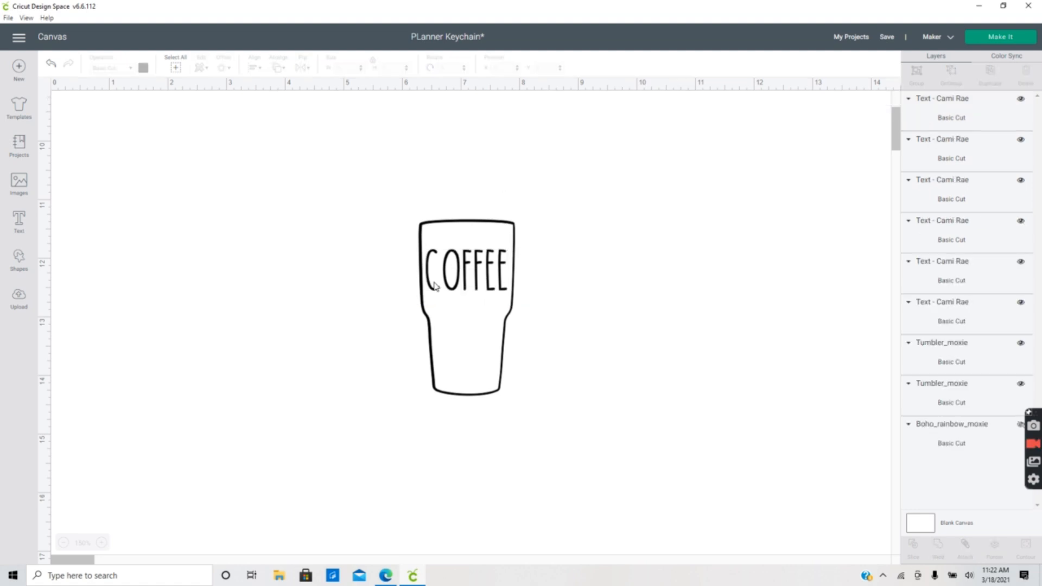
left_click_drag(434, 286, 436, 287)
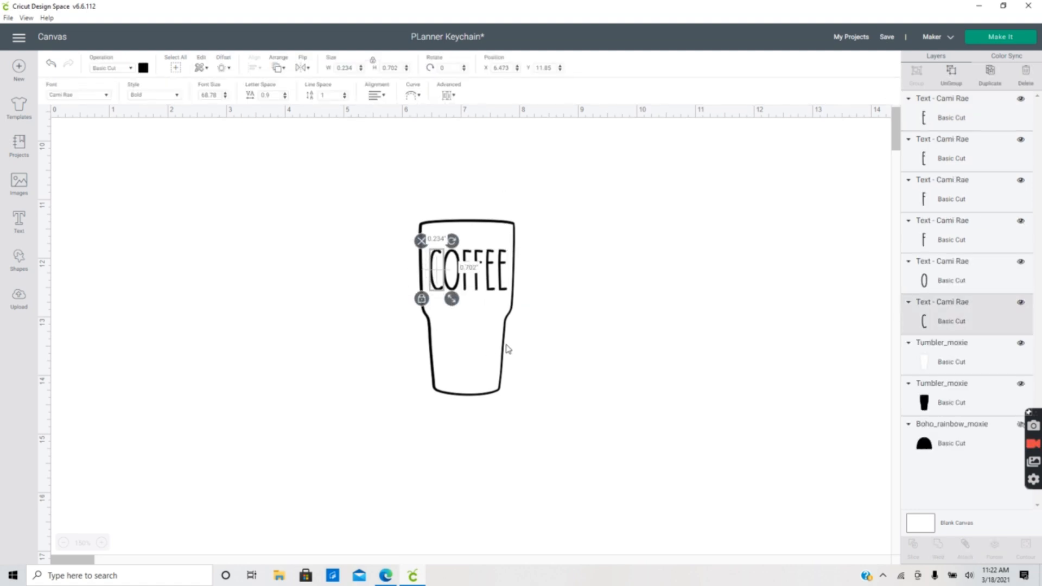
left_click(961, 277, "shift")
left_click(956, 239, "shift")
left_click(952, 197, "shift")
left_click(951, 157, "shift")
left_click(942, 116, "shift")
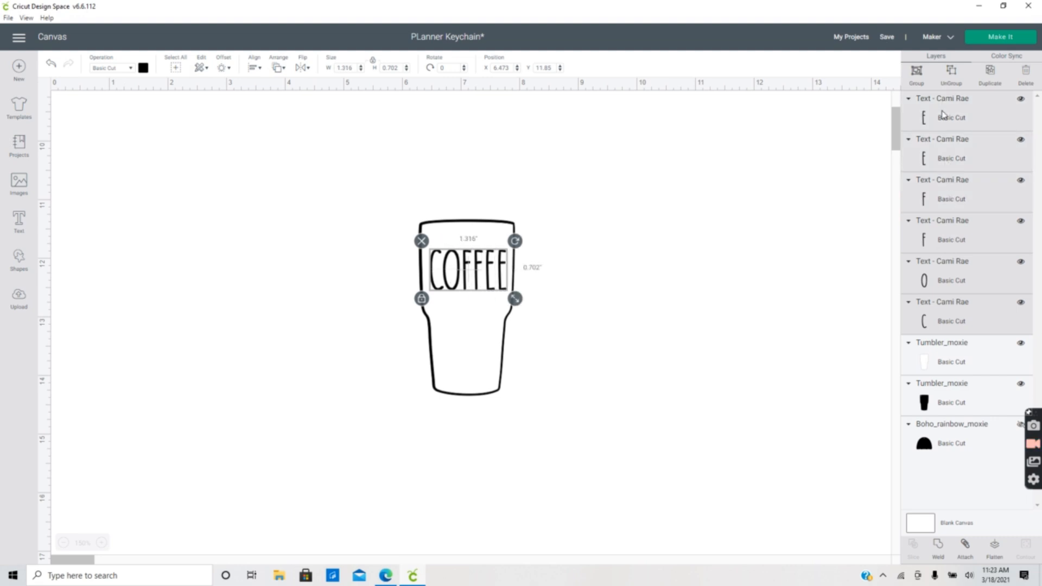
left_click(938, 547)
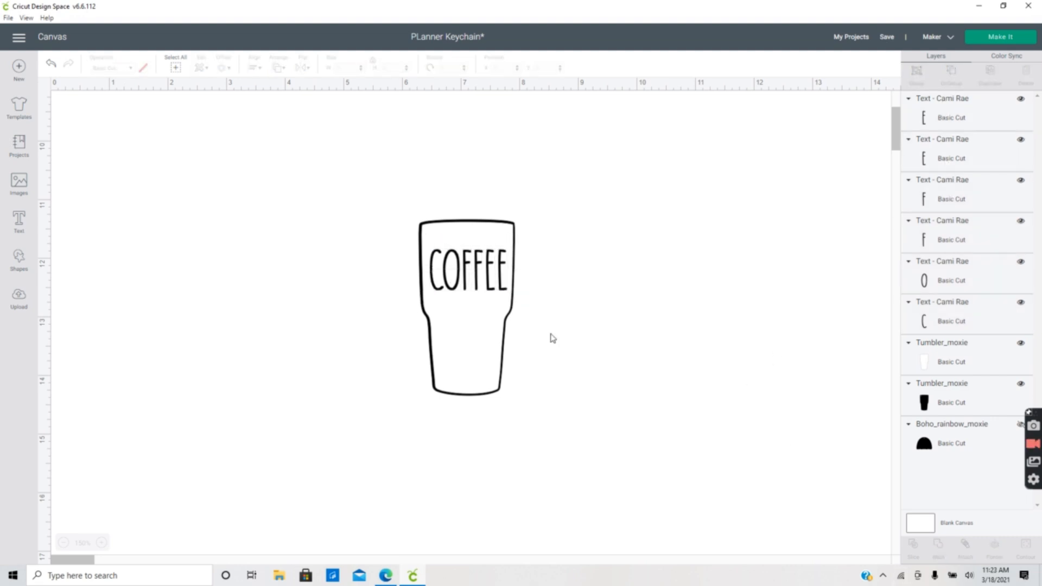
left_click(493, 294)
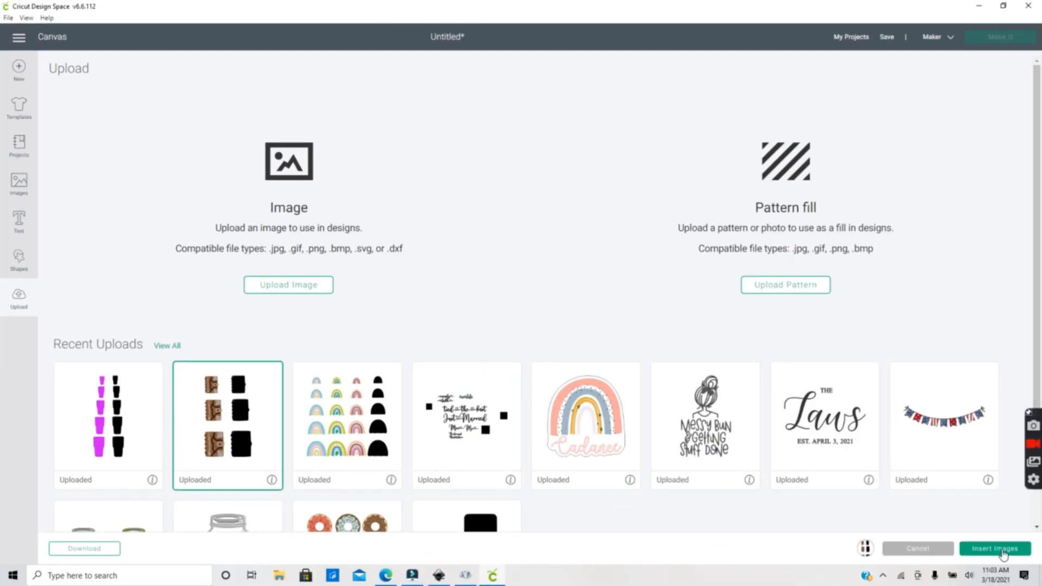
- Insert the uploaded spell book image and delete the two larger books with their black blanks, keeping the smallest set
left_click(1002, 549)
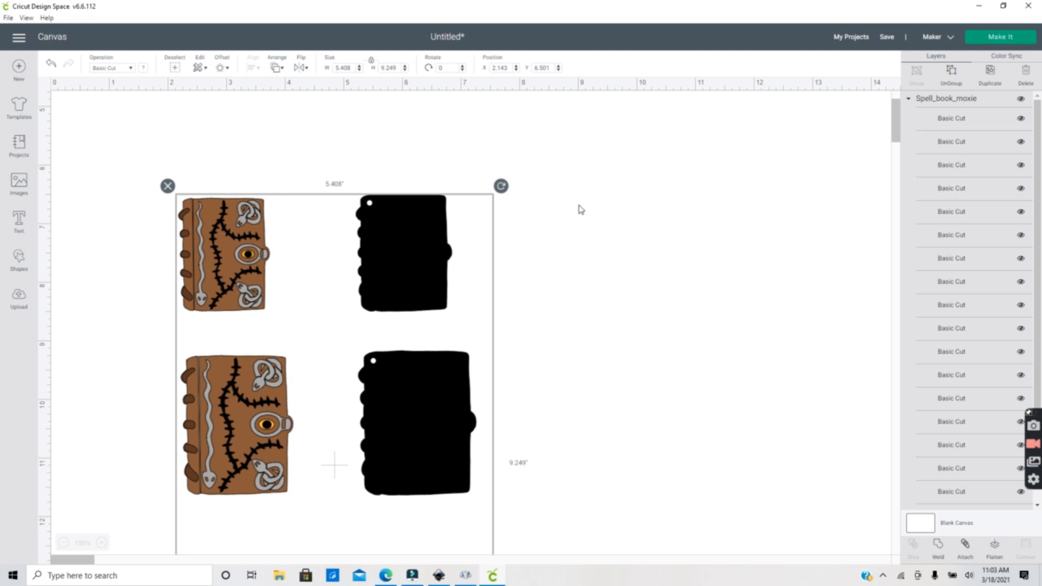
left_click_drag(128, 237, 593, 580)
key("Delete")
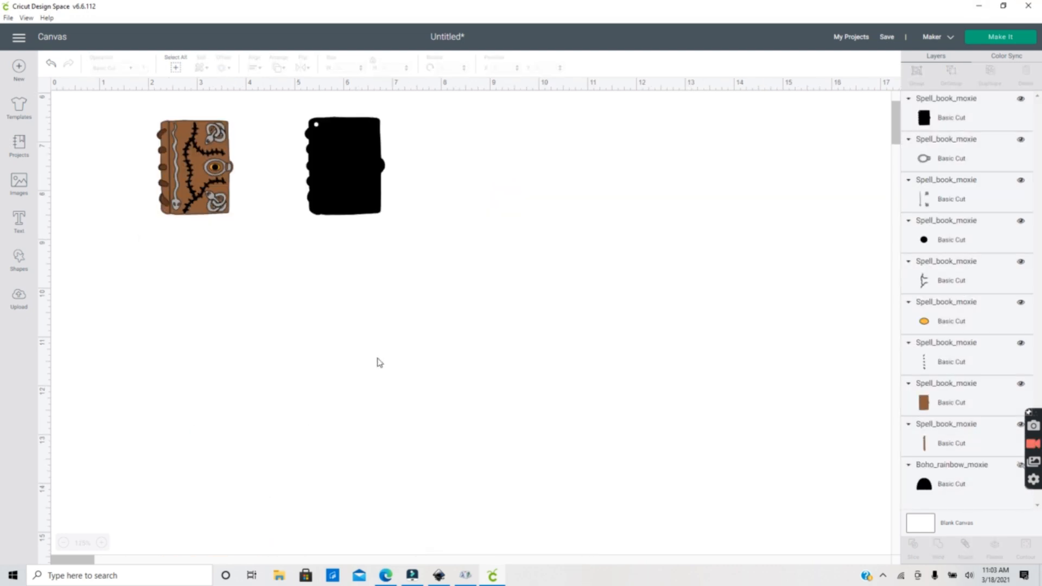
- Delete the snakes, the stitching and the black pupil from the brown spell book
left_click_drag(185, 174, 219, 286)
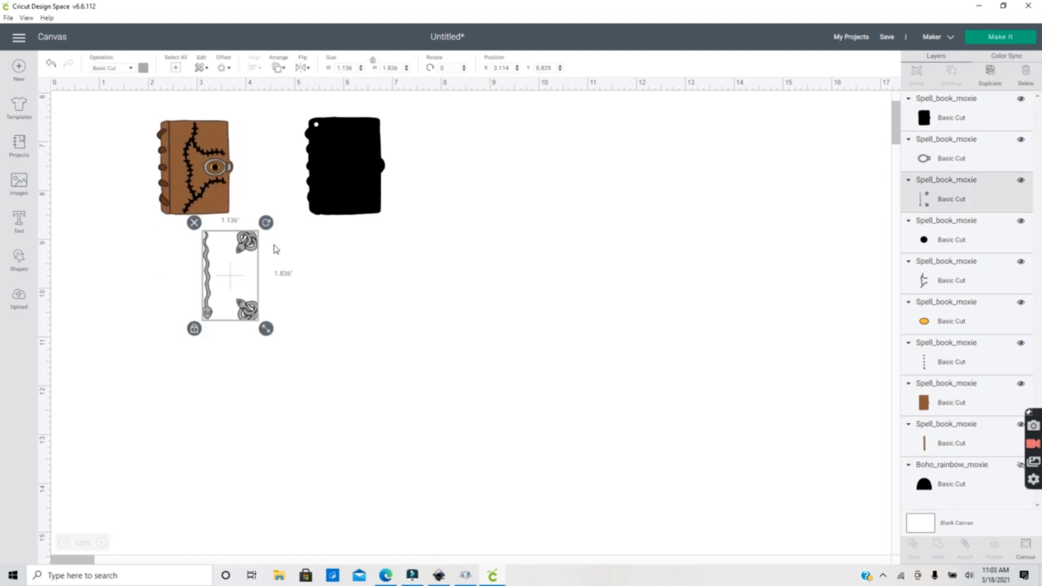
left_click(194, 223)
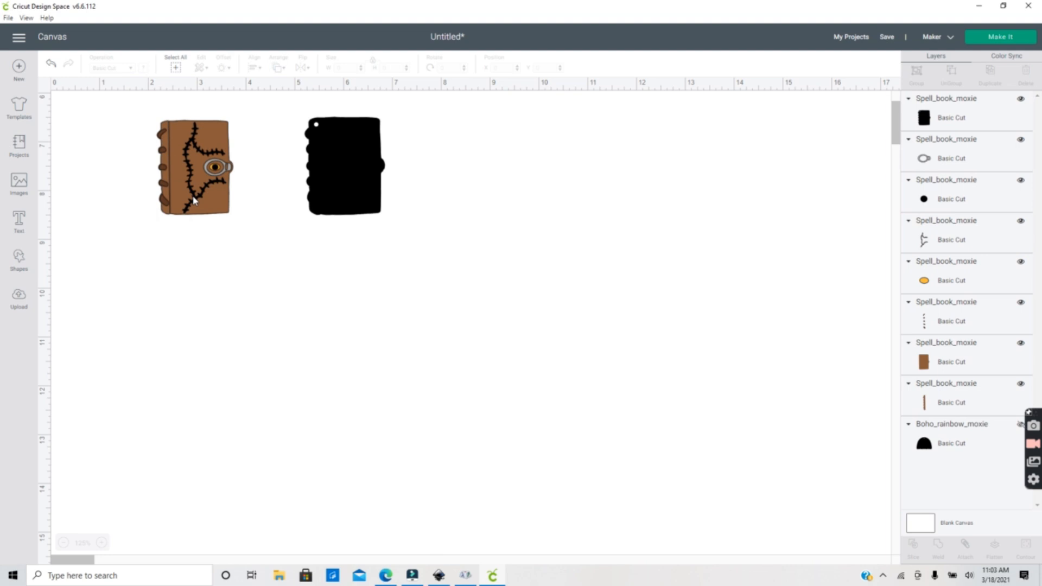
left_click(195, 200)
left_click(174, 113)
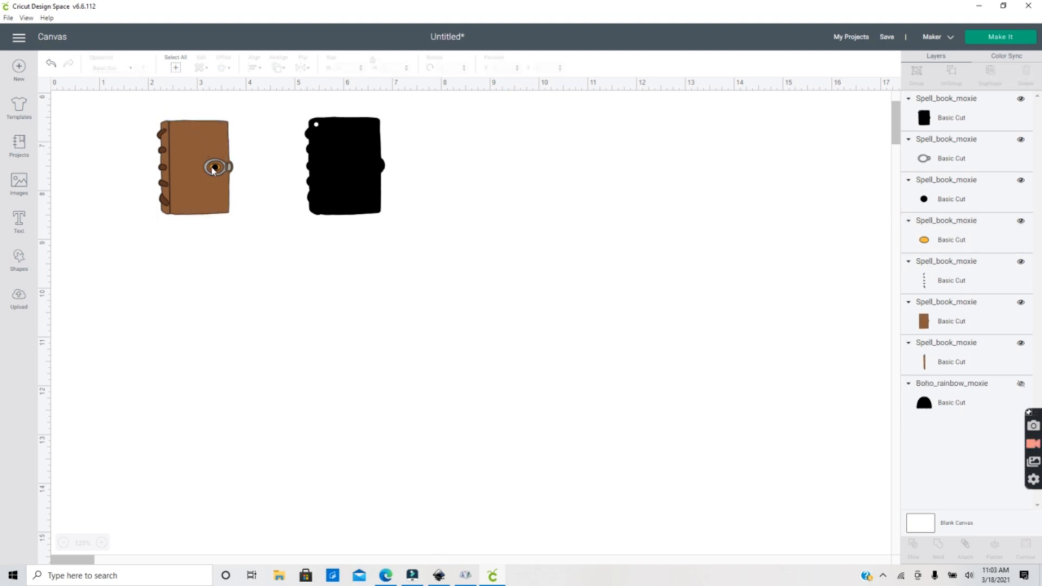
left_click(215, 167)
scroll(274, 298, "up", 3)
left_click(248, 329)
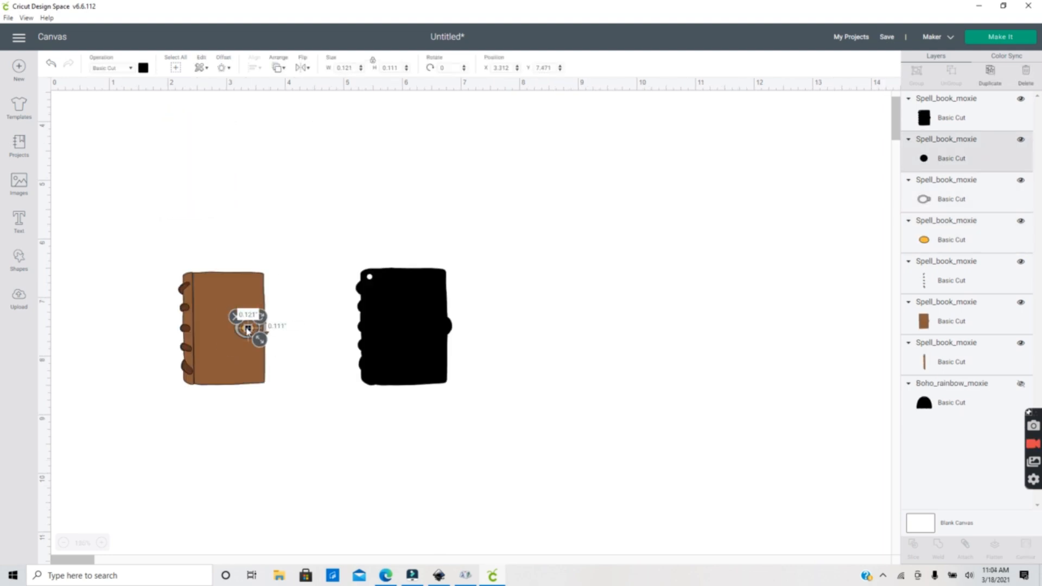
key("Delete")
- Recolor the book's front cover light pink and its spine rings grey
left_click_drag(283, 394, 196, 220)
left_click(143, 69)
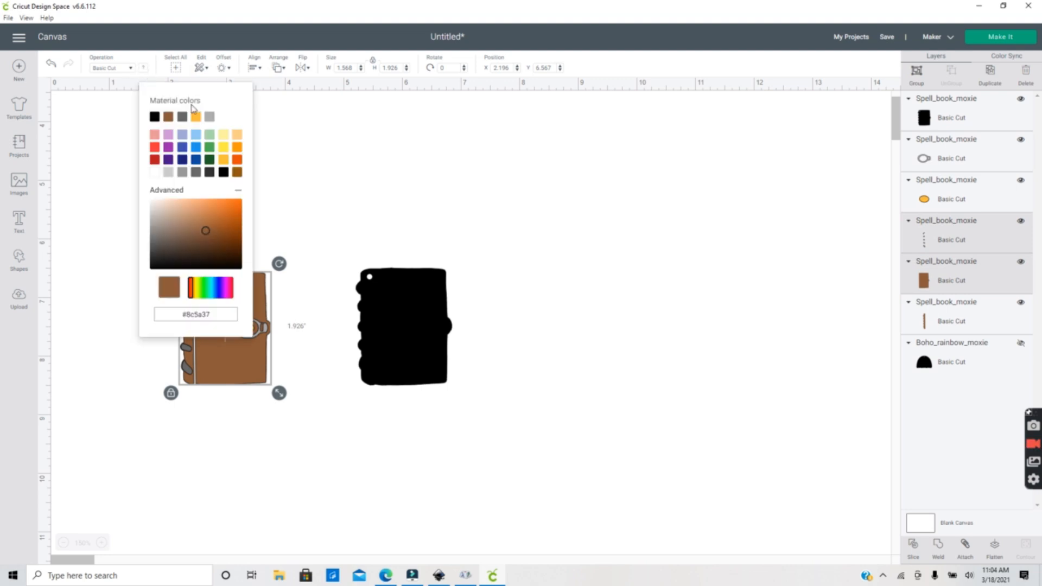
left_click(155, 134)
left_click(302, 163)
left_click(187, 300)
left_click(143, 68)
left_click(181, 168)
- Recolor the brown spine strip to the same light pink as the cover
left_click(128, 340)
left_click(198, 375)
left_click(185, 383)
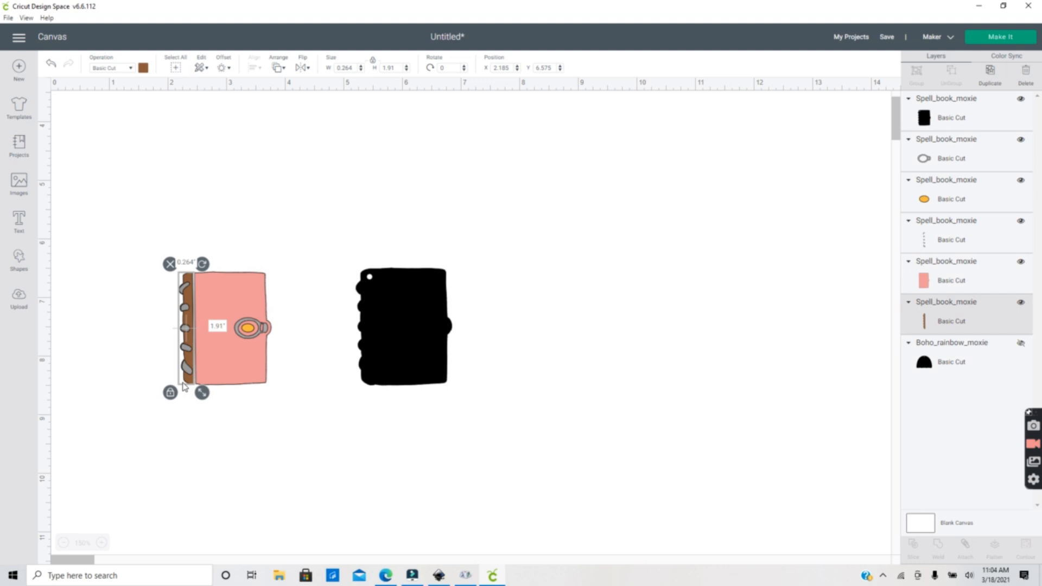
left_click(144, 68)
left_click(186, 116)
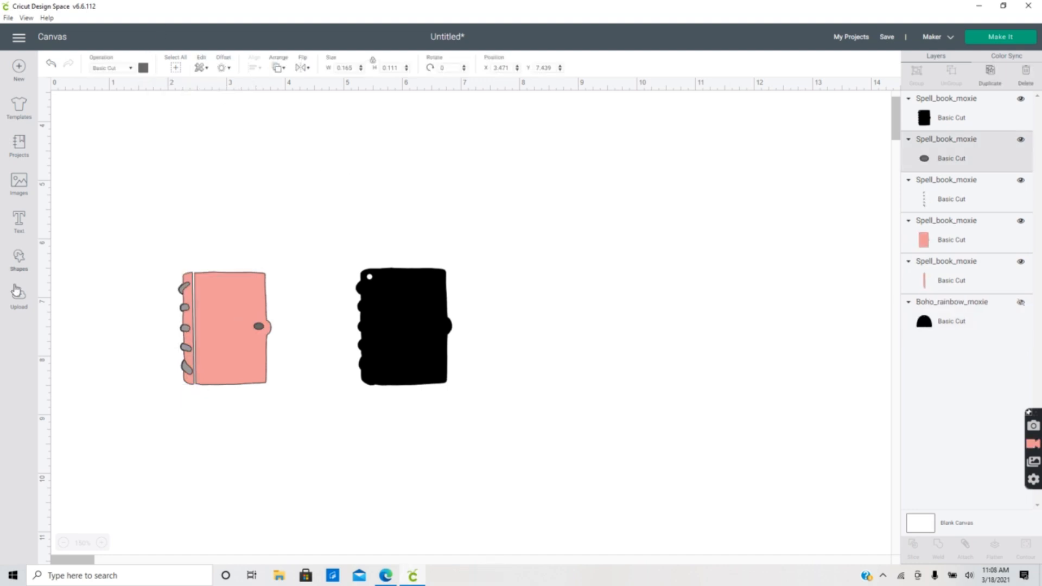
- Add the text Goals in the Florence font and place it above the white planner
left_click(19, 219)
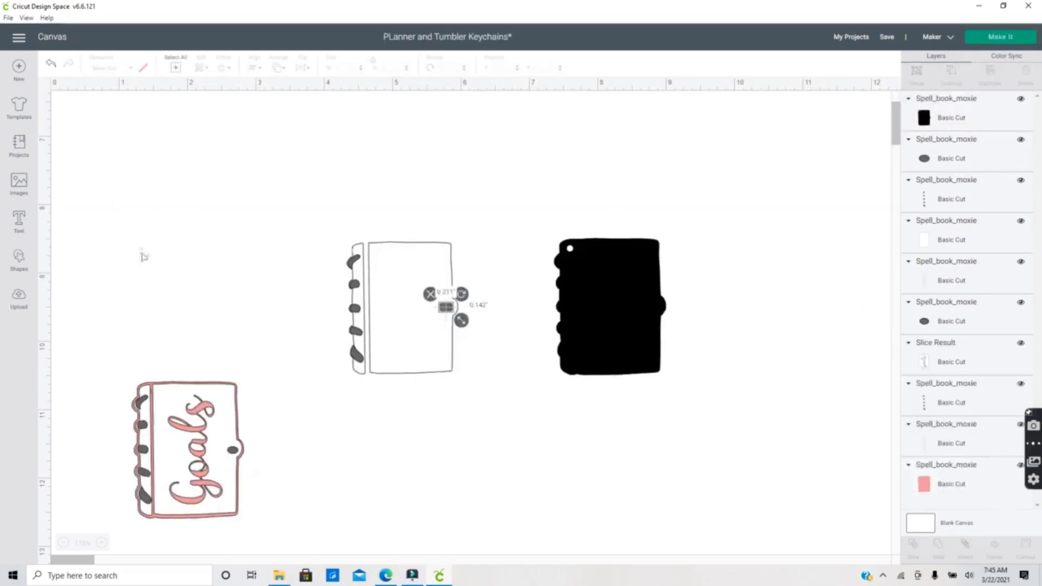
left_click(20, 224)
type("Goals")
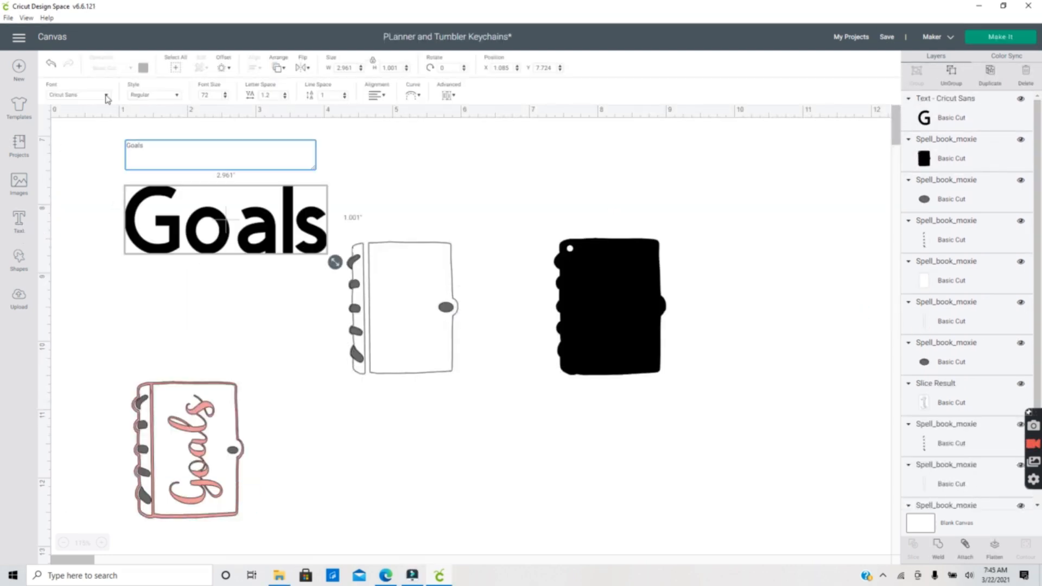
left_click(107, 97)
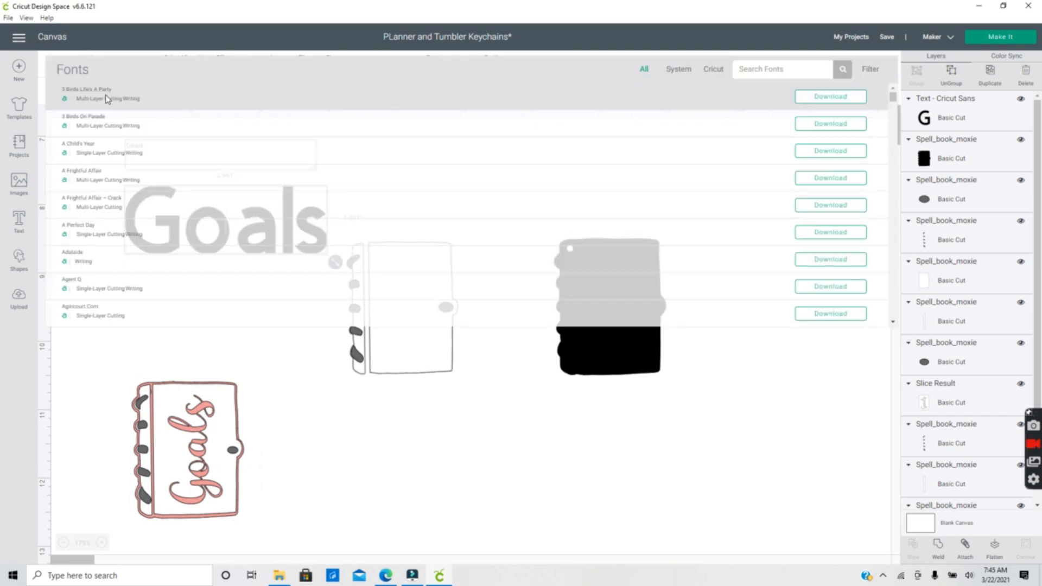
type("flore")
type("e")
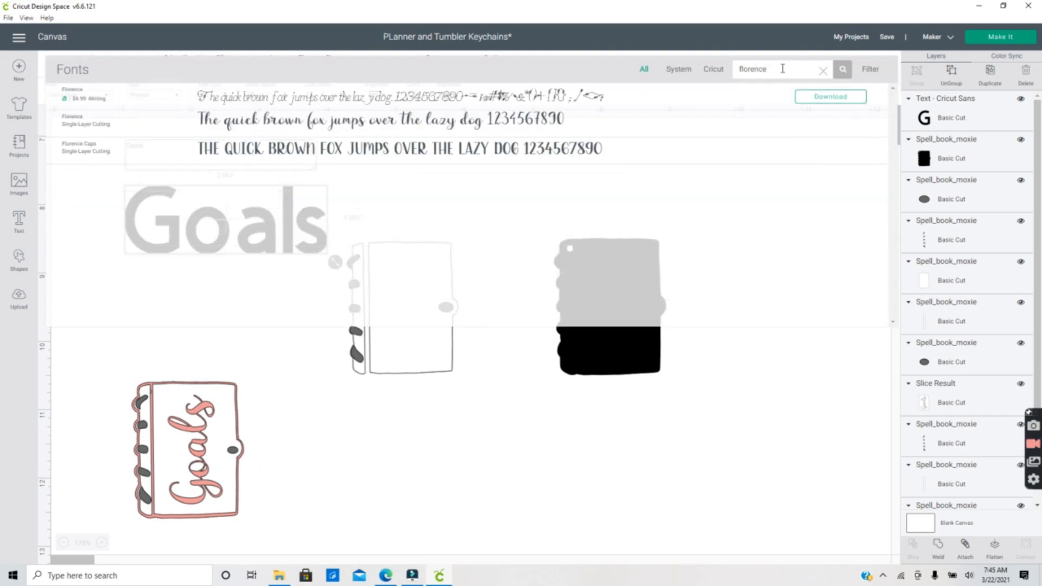
left_click(658, 133)
left_click_drag(261, 207, 290, 205)
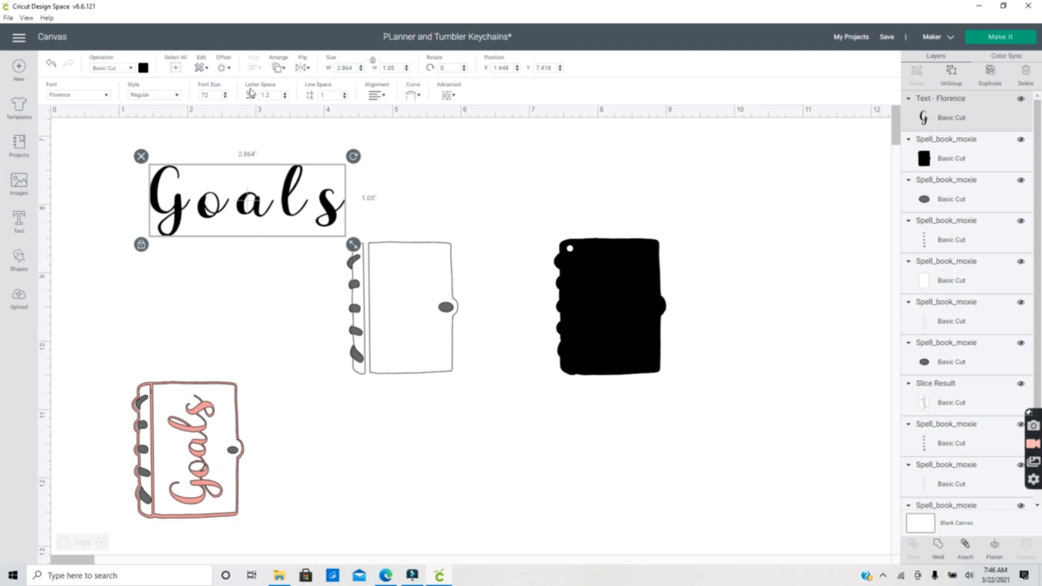
- Reduce the Goals text's letter spacing to 0.6
left_click(285, 97)
left_click(284, 97)
left_click(284, 98)
left_click(284, 97)
left_click(284, 98)
left_click(285, 97)
- Ungroup the Goals letters to move the s closer to the l, and weld all the letters into one shape
left_click(945, 83)
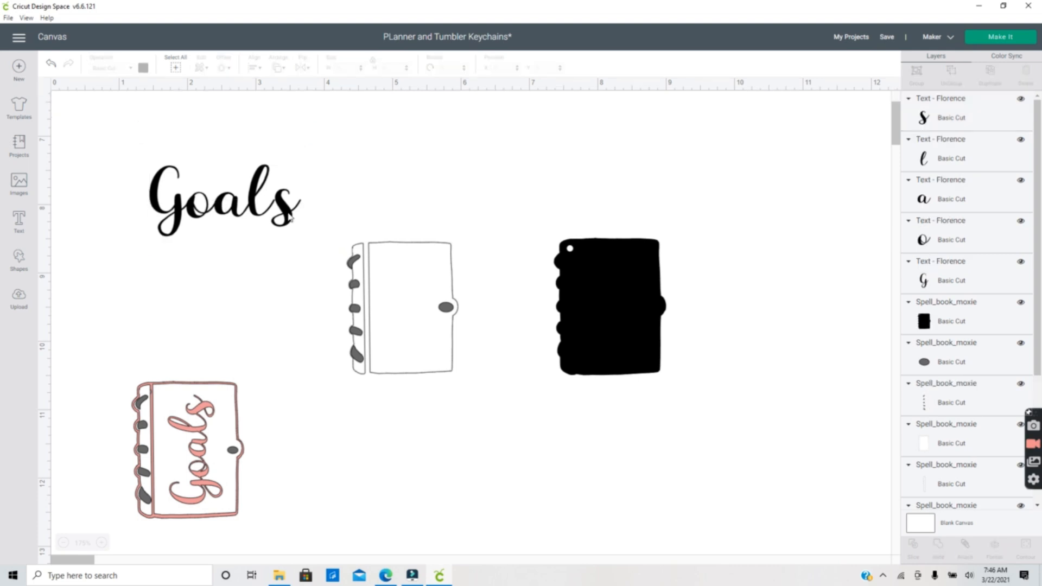
left_click(284, 212)
left_click_drag(285, 212, 285, 212)
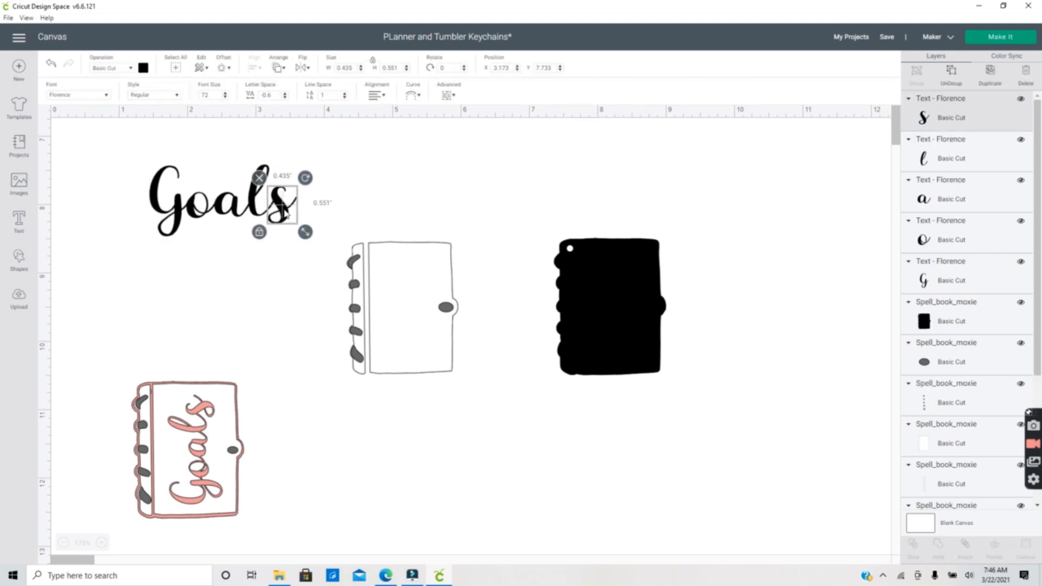
left_click_drag(305, 178, 283, 208)
left_click_drag(130, 154, 293, 238)
left_click(938, 547)
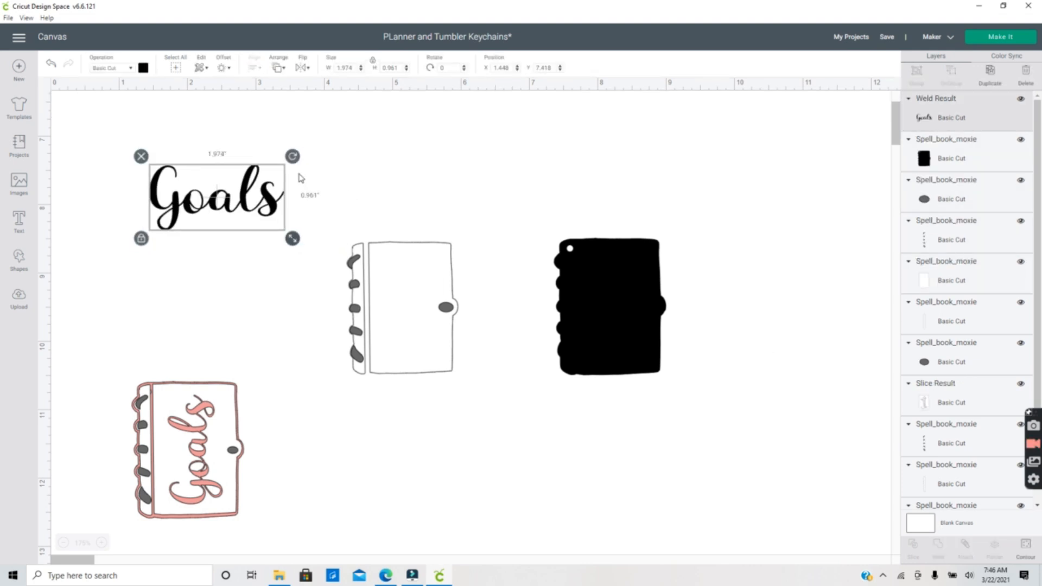
- Rotate the welded Goals word to 270 degrees and scale it down to fit on the white planner cover
left_click(447, 68)
type("270")
key("Return")
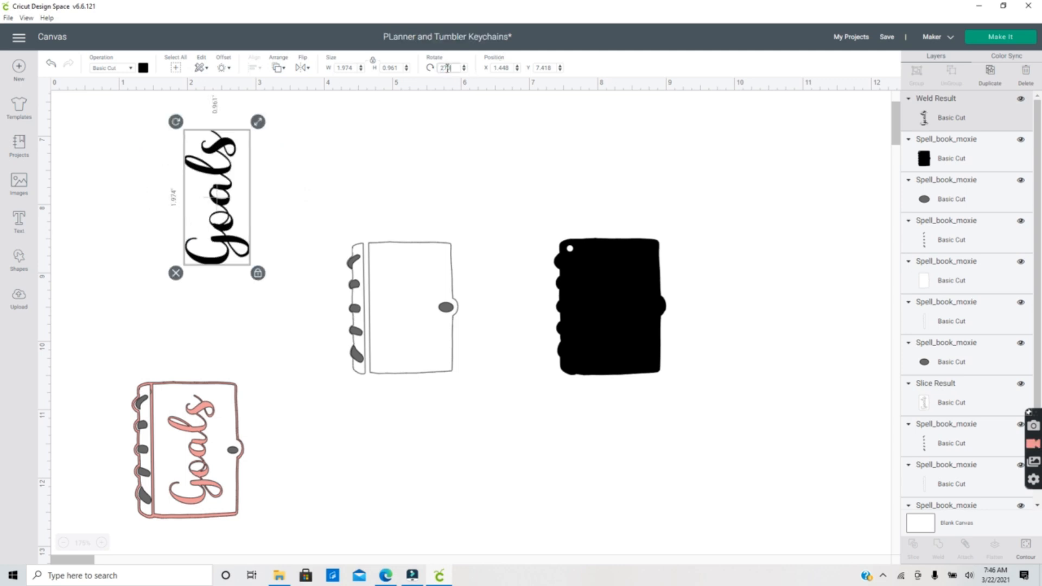
left_click_drag(232, 218, 436, 322)
left_click_drag(460, 227, 414, 270)
- Slice the Goals word out of the white planner cover and delete the leftover cut-out letter pieces
left_click(447, 343)
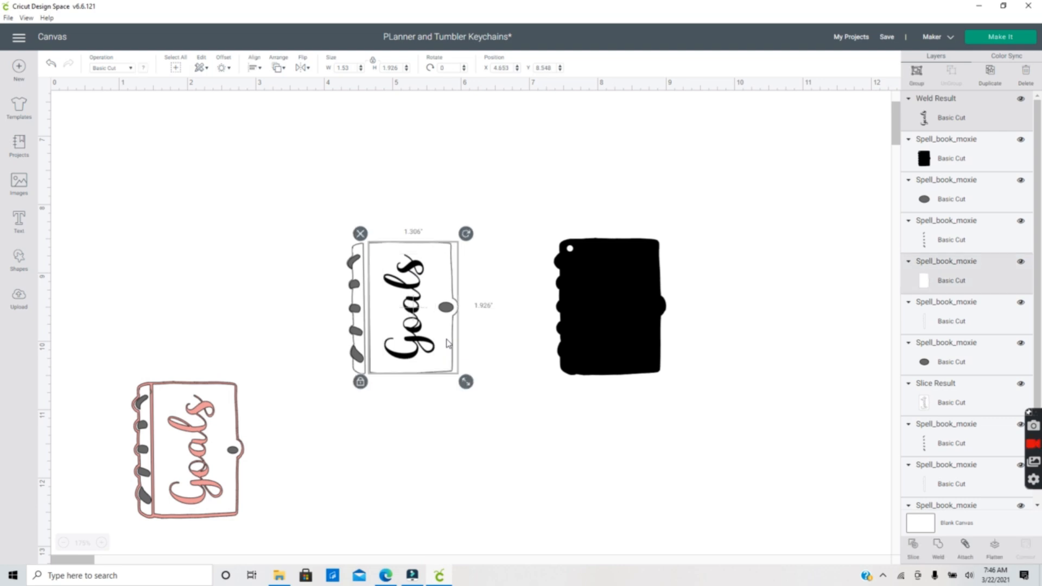
left_click(913, 544)
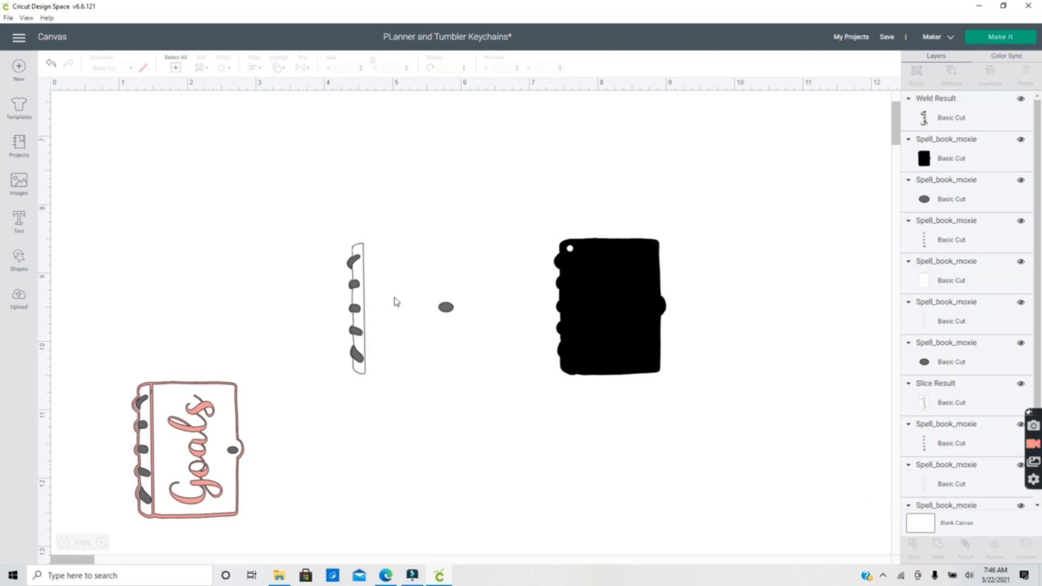
left_click_drag(400, 287, 425, 317)
left_click(412, 296)
key("Delete")
left_click(413, 296)
key("Delete")
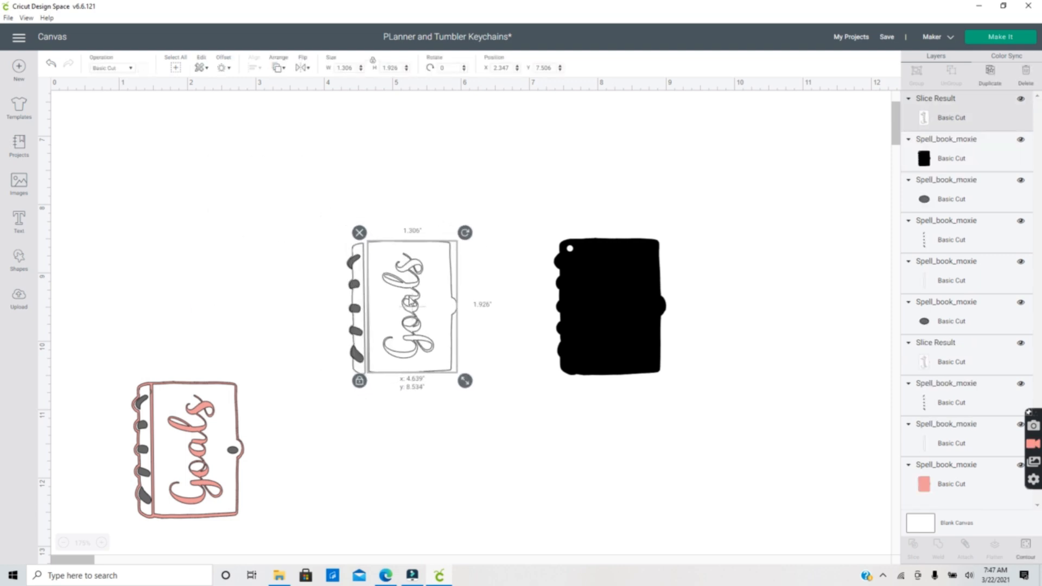
- Send the white Goals cover to the back and recolor the black planner backing to the salmon pink already used in the project
left_click(278, 67)
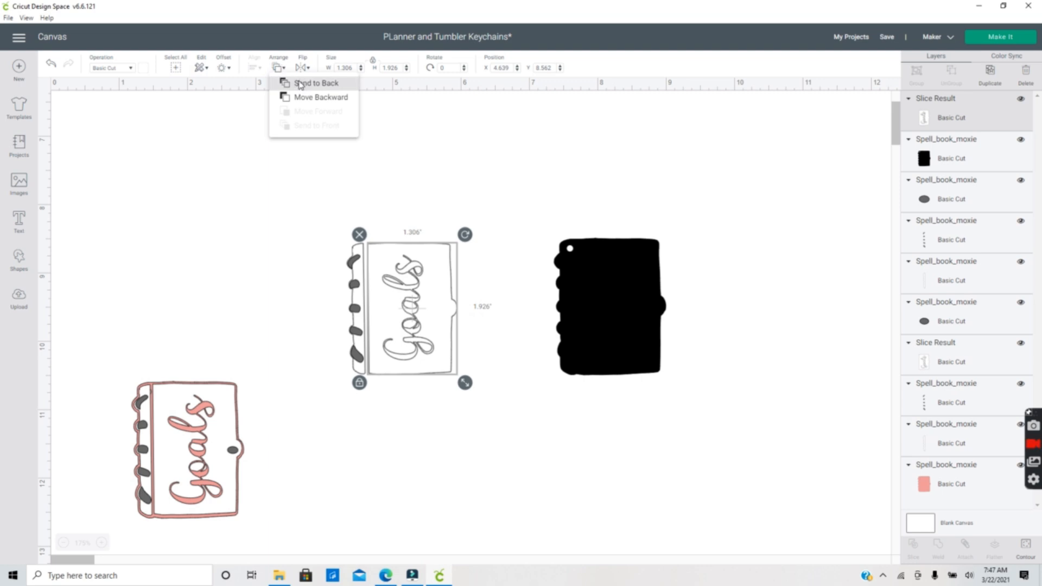
left_click(300, 83)
left_click(574, 304)
left_click(278, 67)
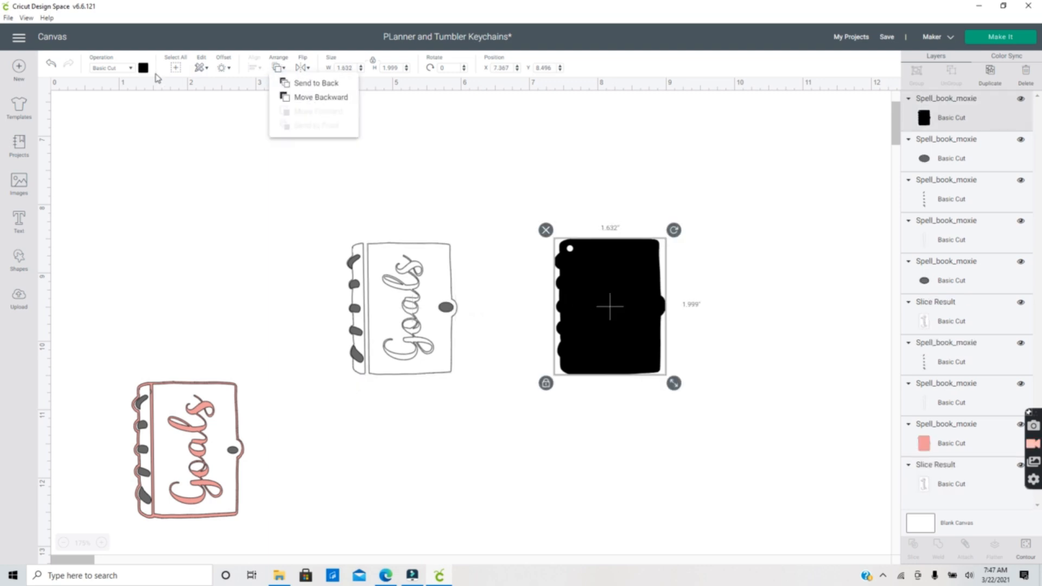
left_click(143, 69)
left_click(168, 117)
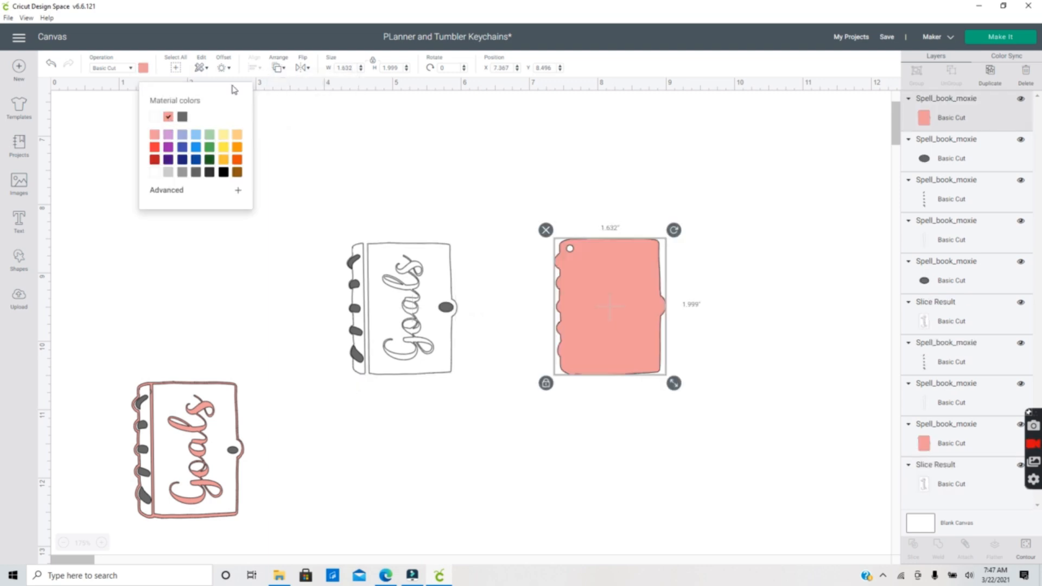
- Send the pink planner backing behind the other layers and move it under the white Goals planner
left_click(278, 67)
left_click(300, 83)
left_click_drag(630, 293, 423, 302)
left_click(622, 311)
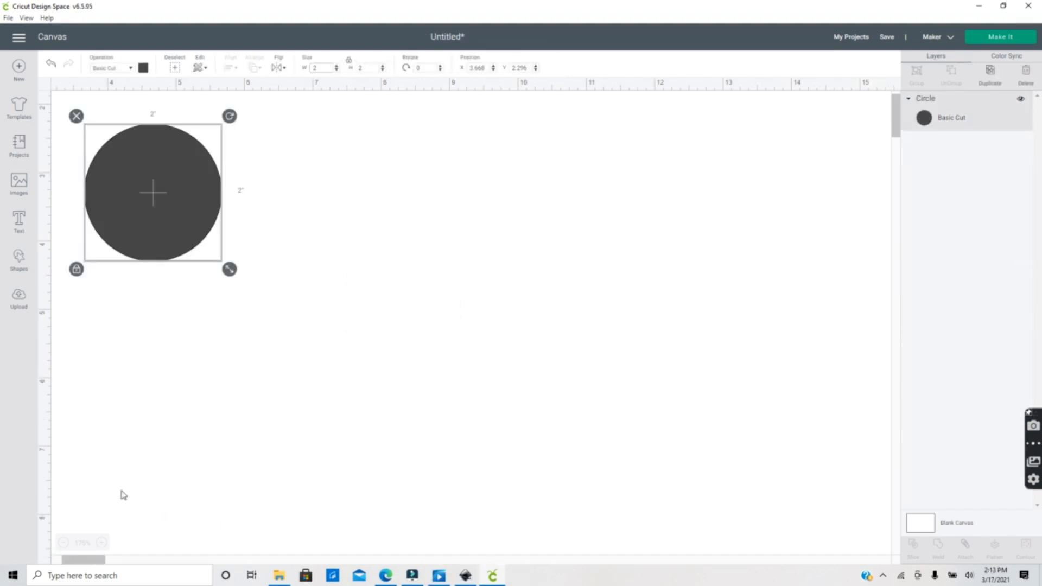
- Recolor the 2-inch circle white and move it toward the middle of the canvas
left_click(143, 68)
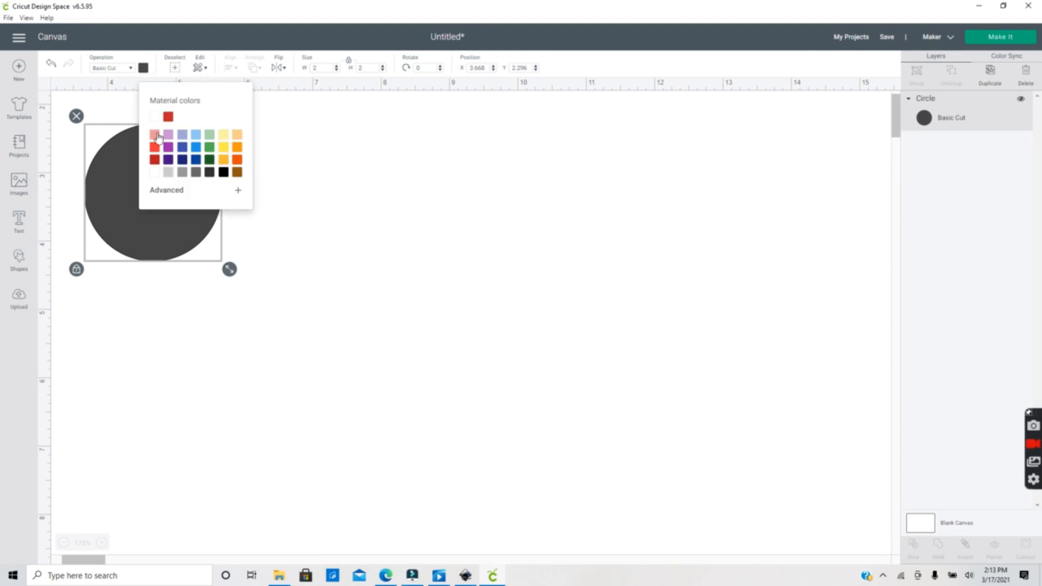
left_click(155, 118)
left_click_drag(142, 237, 241, 293)
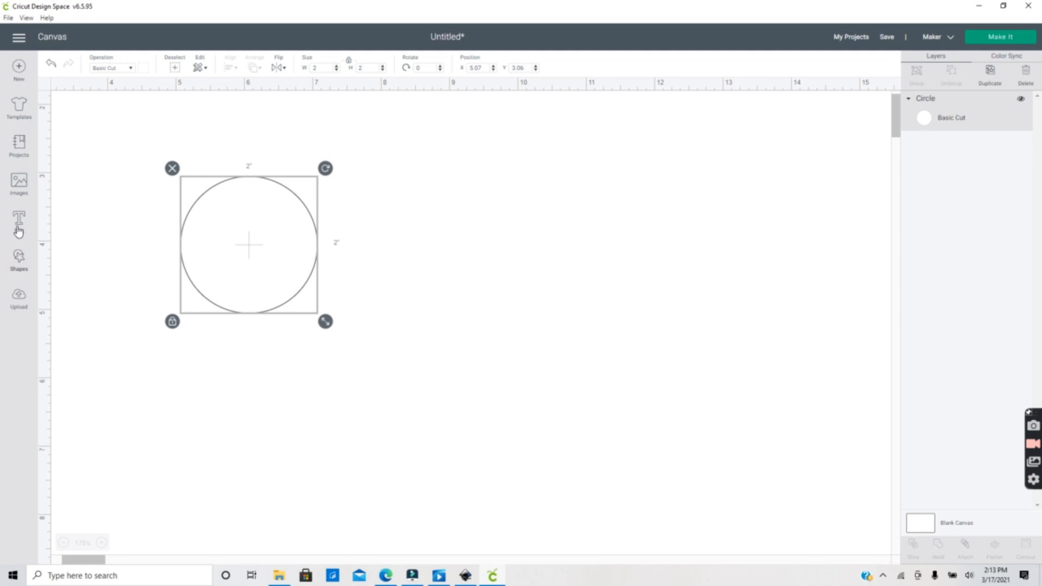
- Search the image library for drip, insert the red Dripping Blood Border and overlap it with the upper part of the circle
left_click(20, 185)
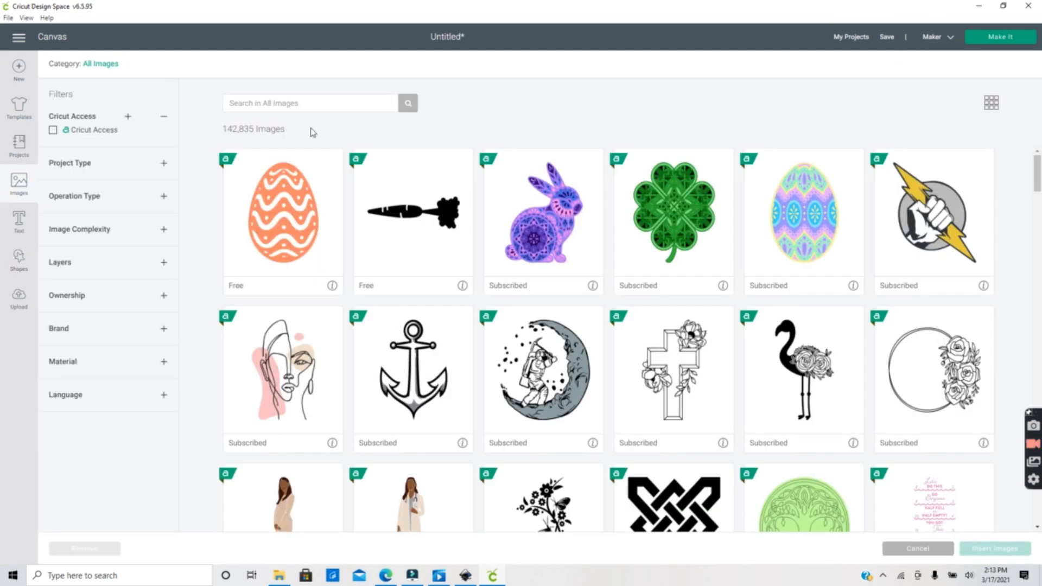
left_click(306, 110)
type("drip")
key("Return")
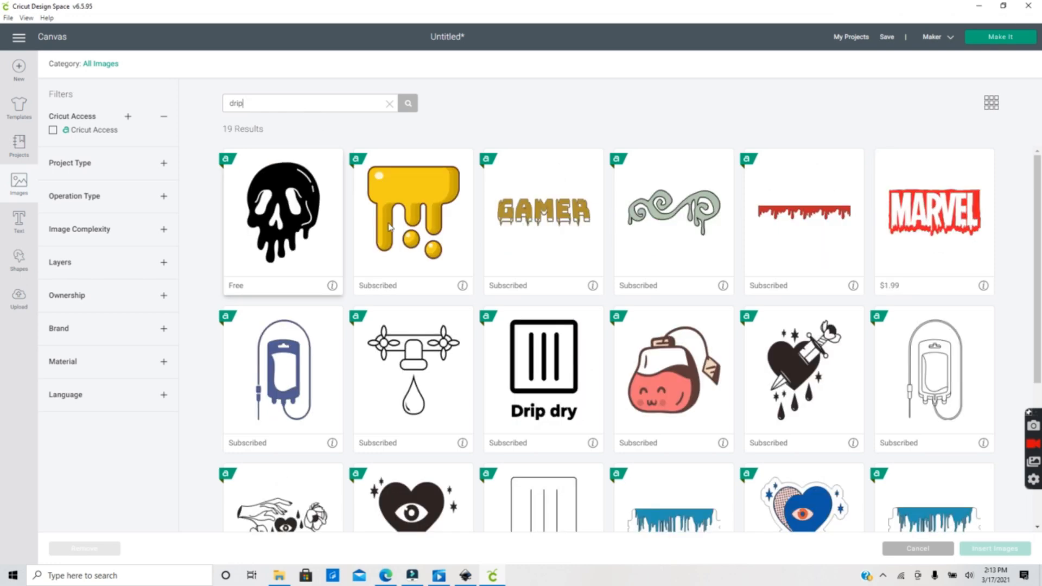
left_click(783, 214)
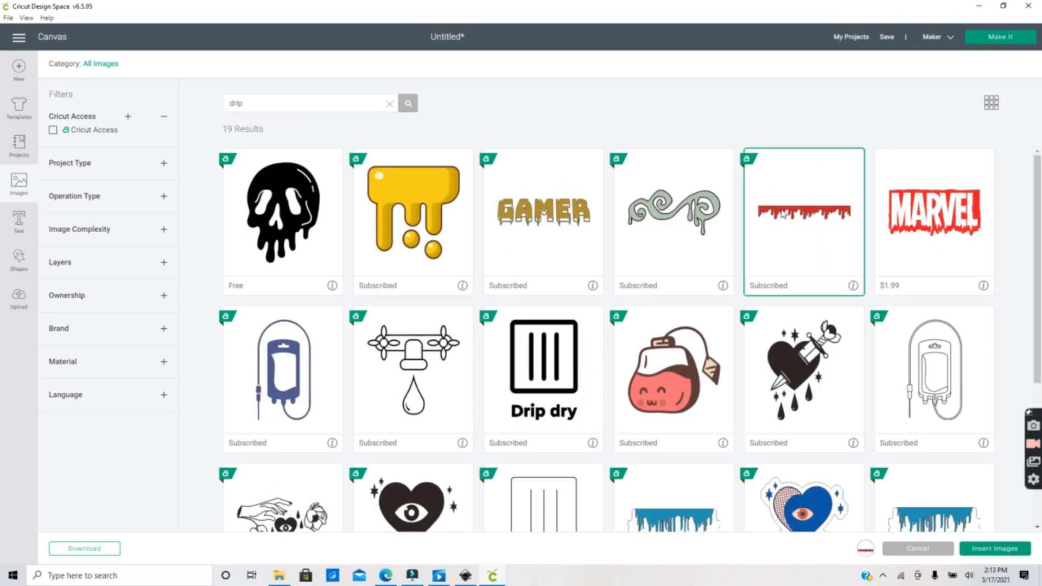
left_click(1011, 552)
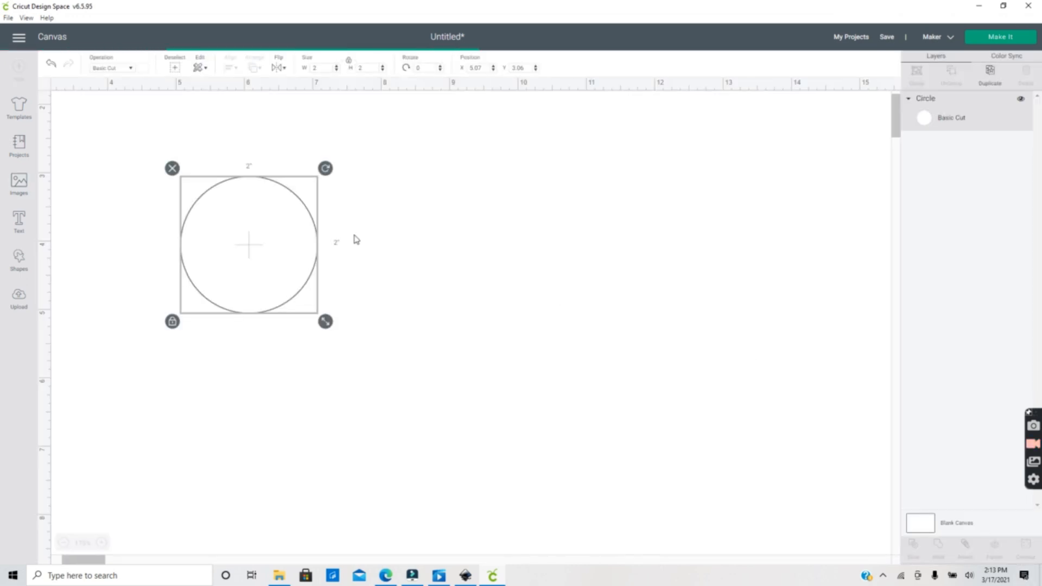
left_click_drag(274, 223, 351, 282)
left_click_drag(175, 167, 568, 352)
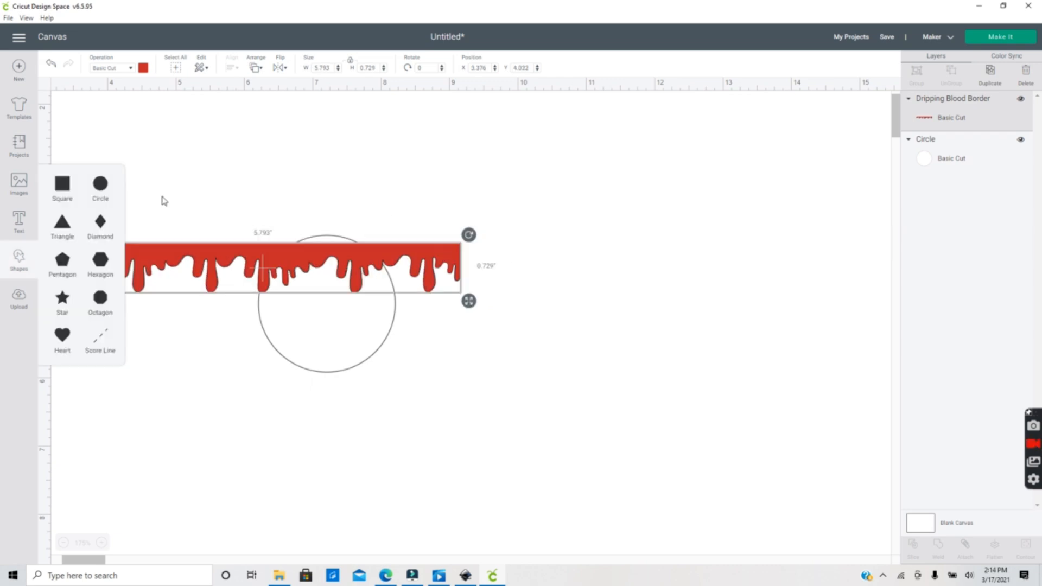
- Add a square about 1.76 inches wide, place it overlapping the drip border's upper edge above the circle, and weld it to the border
left_click(64, 187)
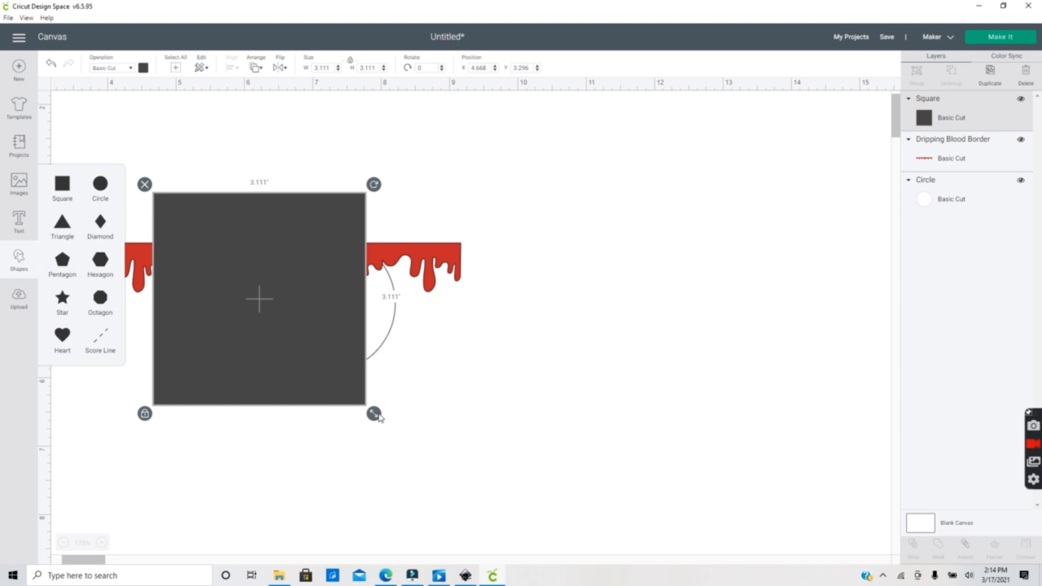
left_click_drag(374, 418, 280, 324)
left_click_drag(244, 246, 318, 181)
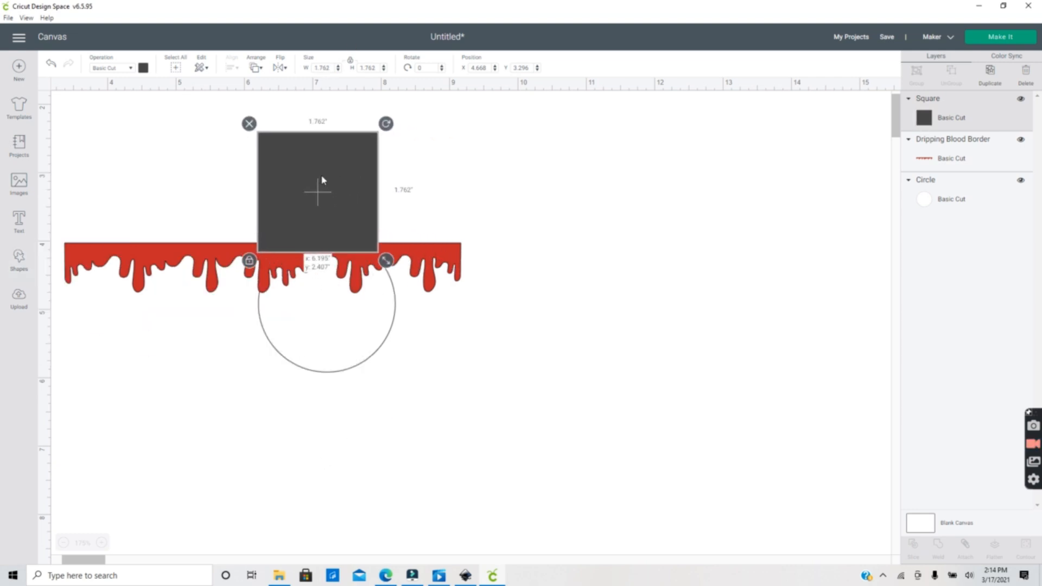
left_click(434, 258, "shift")
left_click(937, 559)
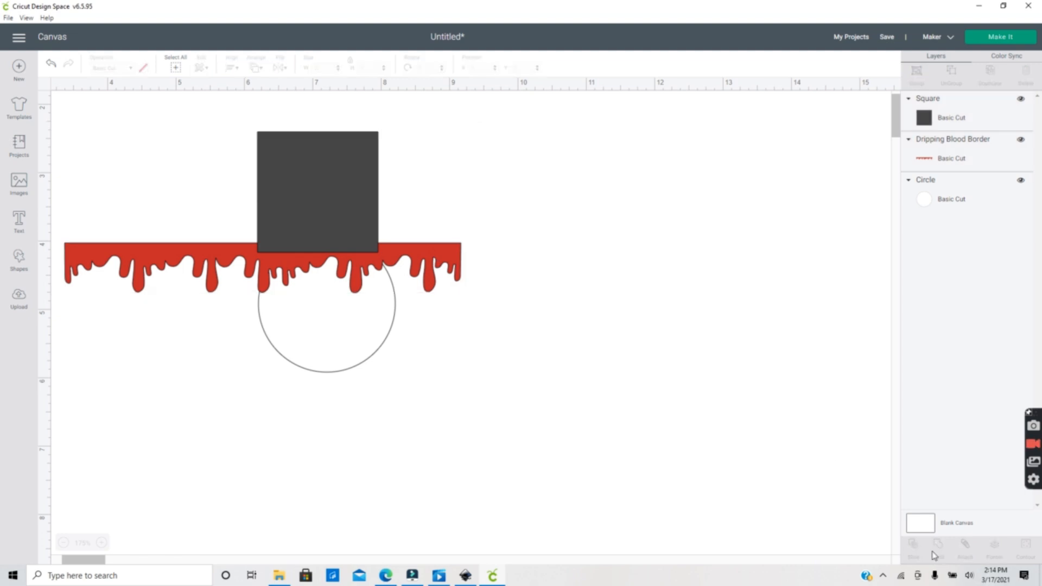
- Duplicate the white circle and move the copy clear of the drip shape
left_click(381, 349)
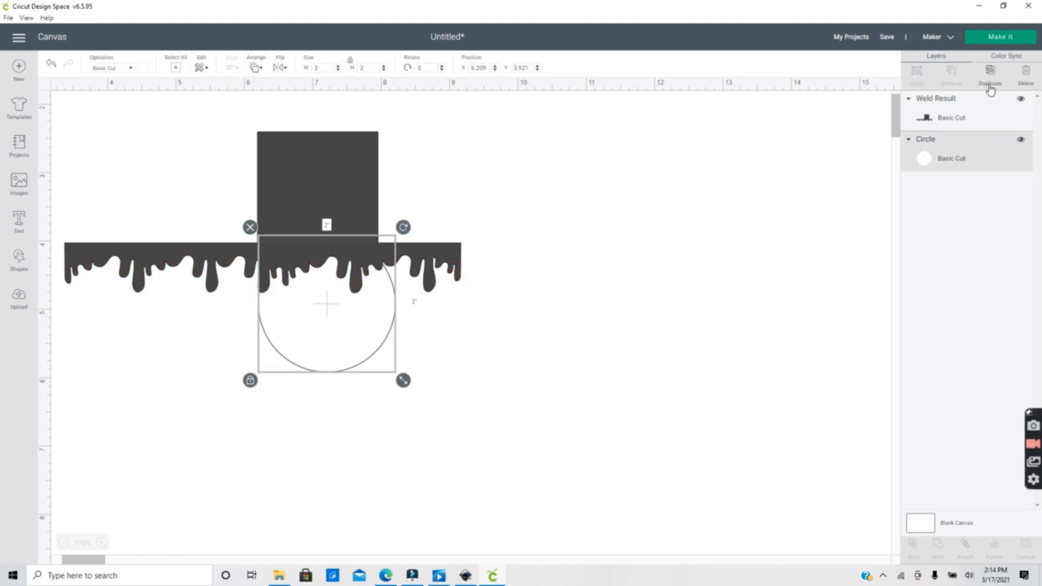
key("ctrl+d")
left_click_drag(365, 325, 628, 325)
- Slice the welded drip shape with the original circle and delete the excess drip and square piece outside the circle
left_click(364, 331)
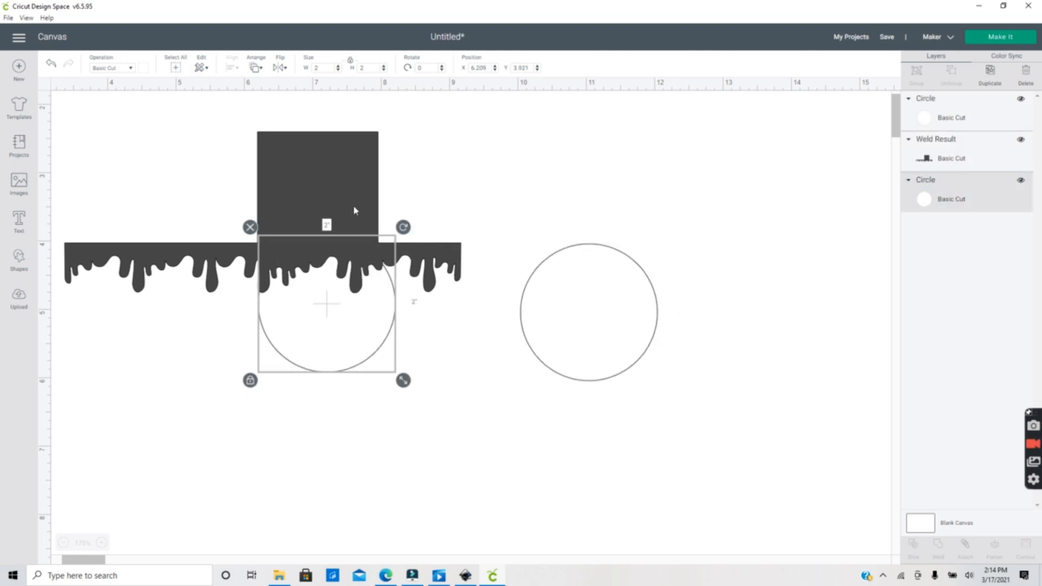
left_click(353, 211, "shift")
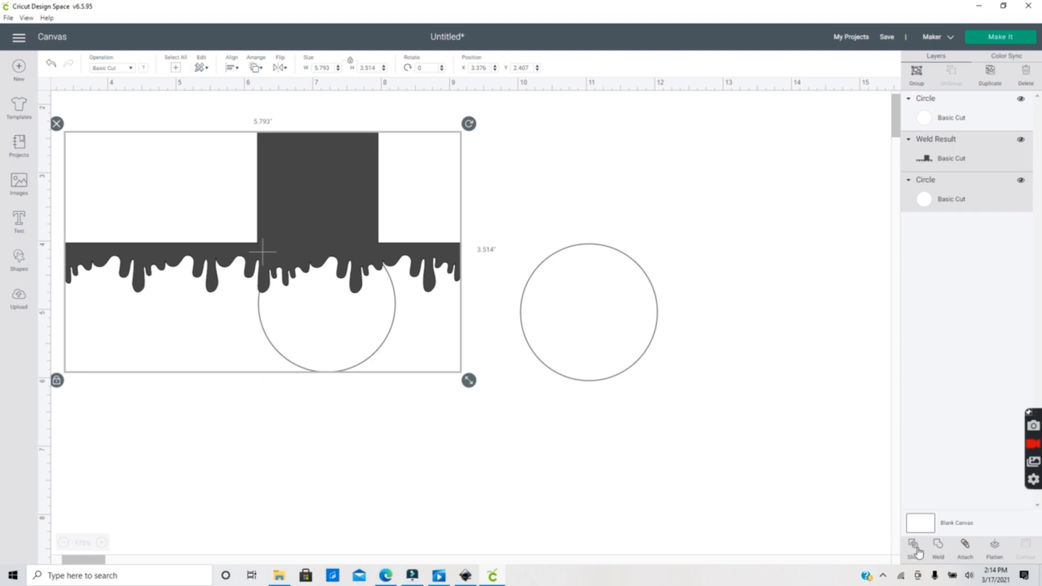
left_click(904, 539)
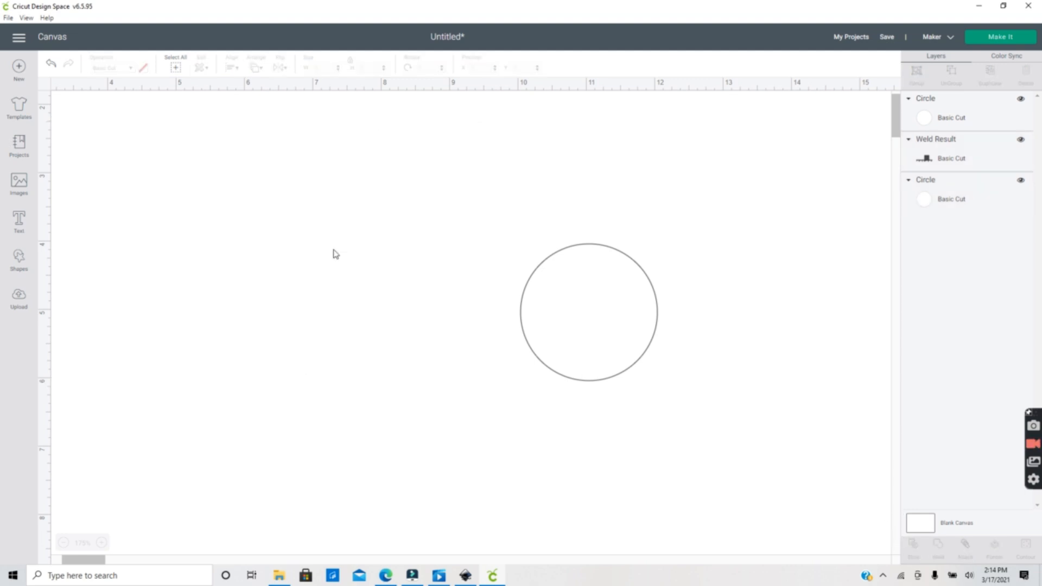
left_click(348, 249)
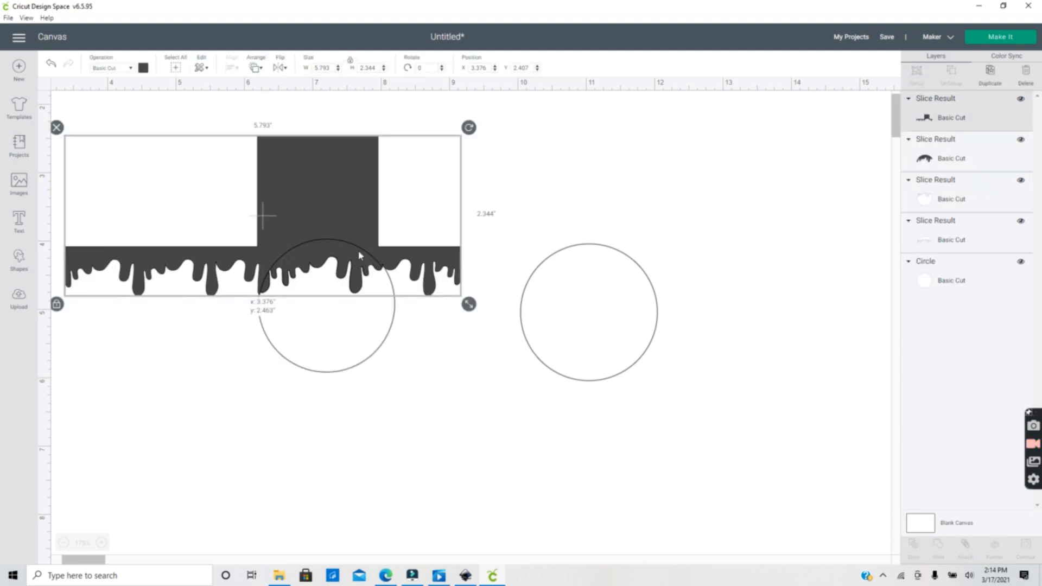
key("Delete")
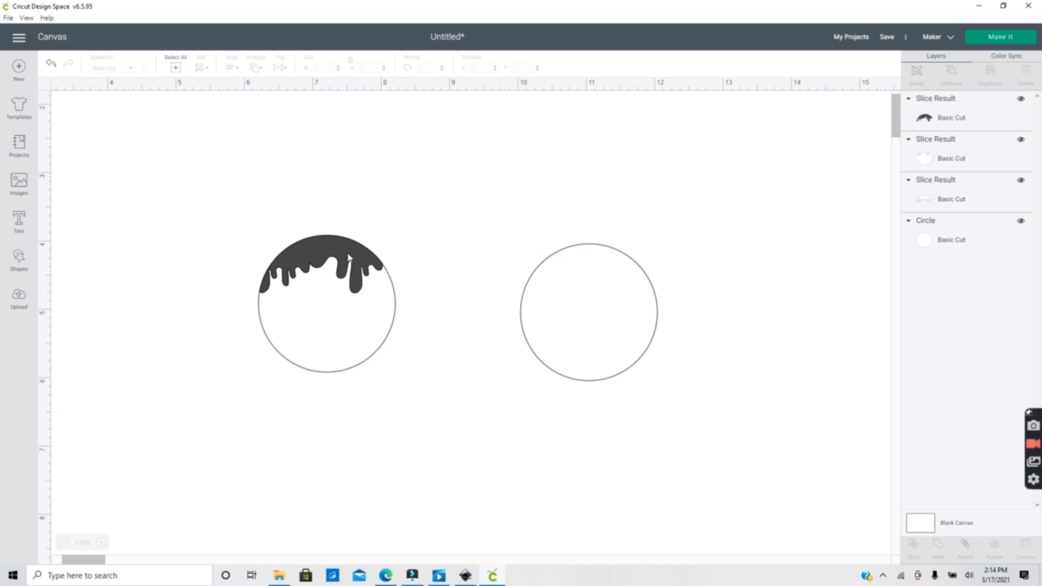
- Move the curved drip piece onto the top of the duplicate circle and set the leftover sliced circle aside
left_click_drag(350, 251, 612, 259)
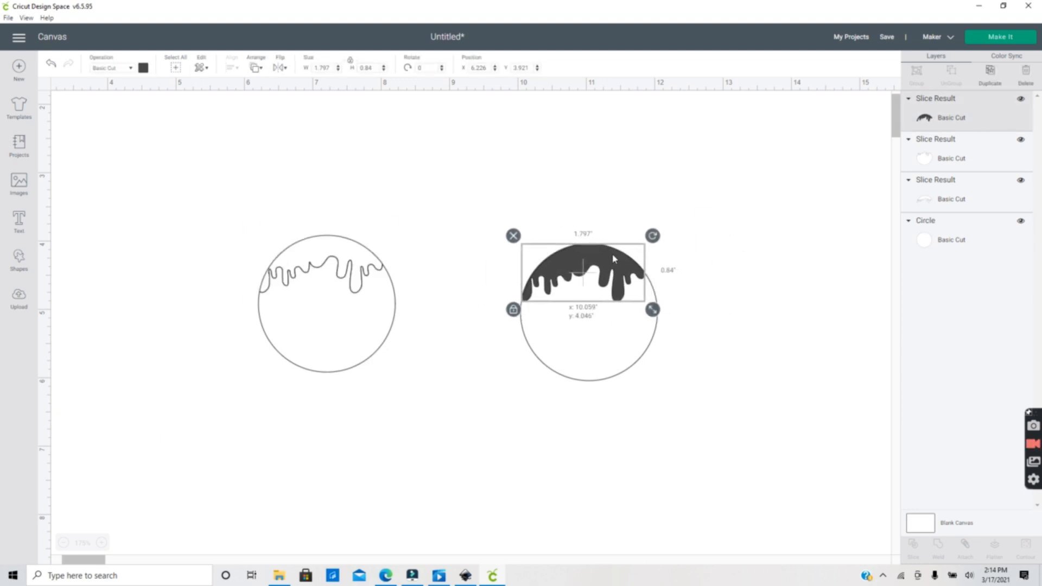
left_click(239, 322)
left_click_drag(239, 322, 89, 285)
left_click(342, 330)
mouse_move(153, 283)
left_mouse_down()
mouse_move(174, 363)
mouse_move(149, 312)
mouse_move(154, 285)
left_mouse_up()
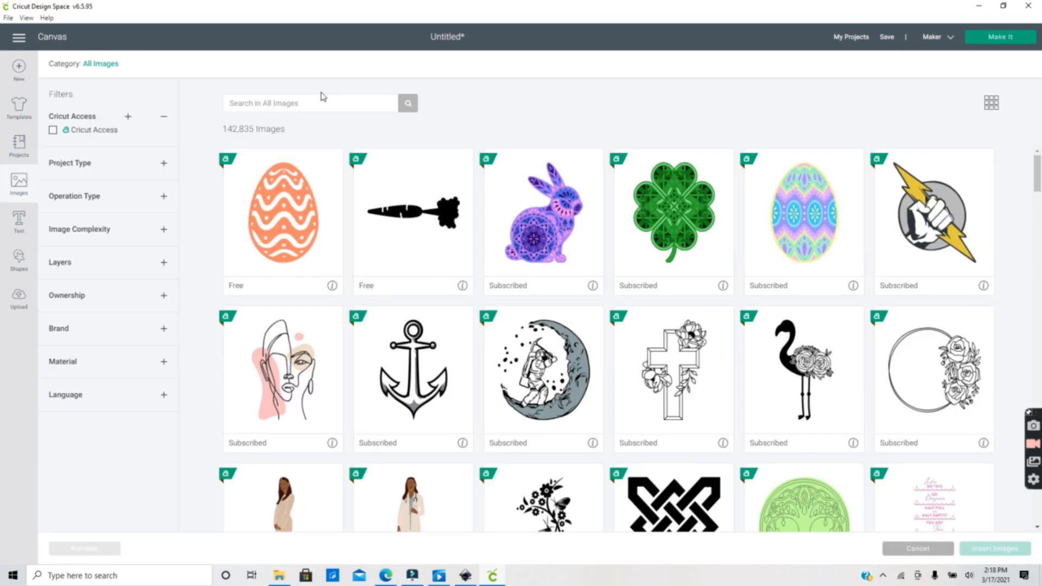
- Search the image library for teacher and insert the Teaching Is My Jam design
left_click(323, 107)
type("teacher")
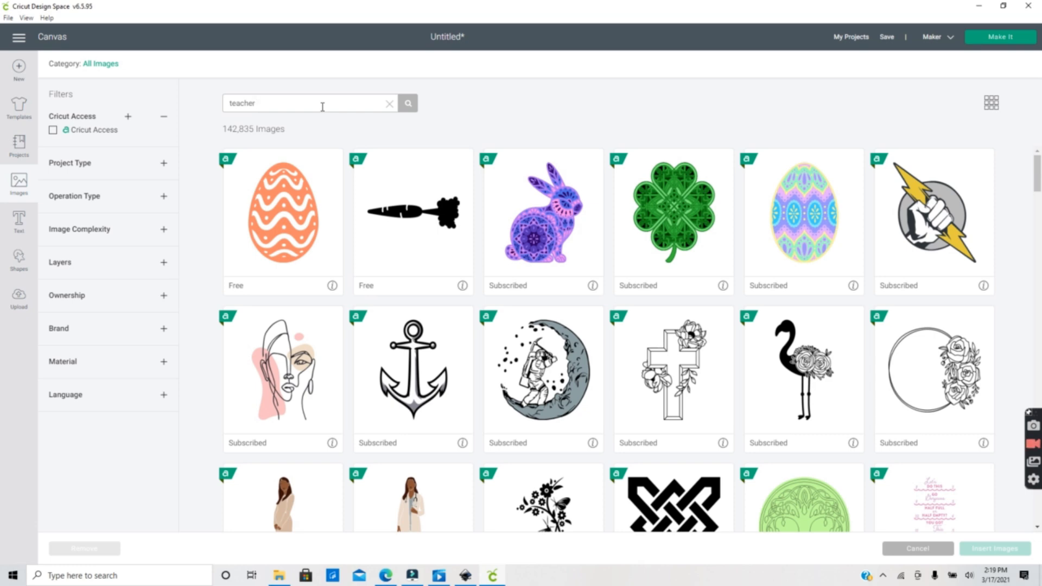
key("Return")
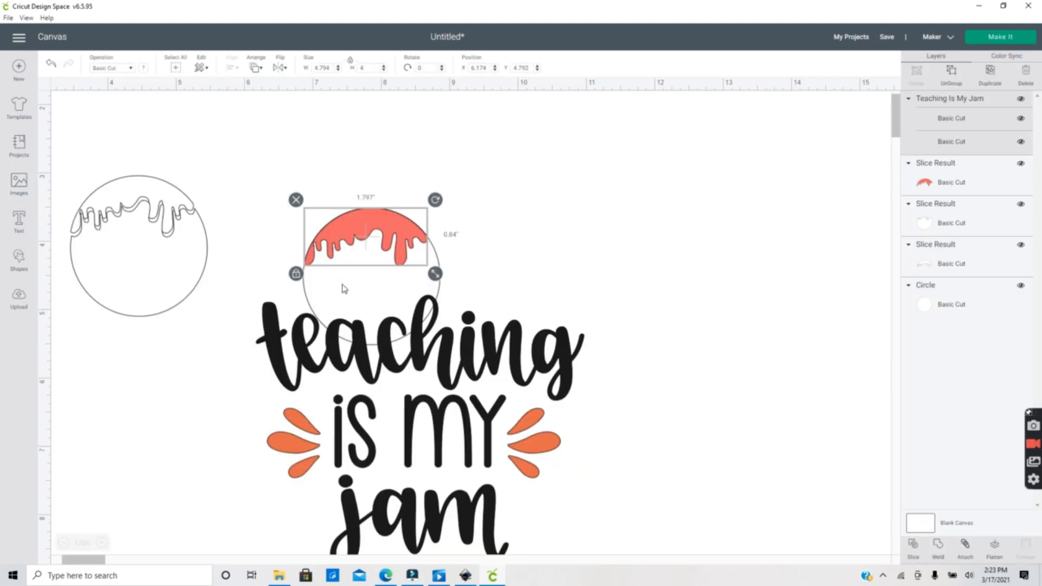
- Recolor the black Teaching Is My Jam lettering to the coral used for the drip
left_click(369, 342)
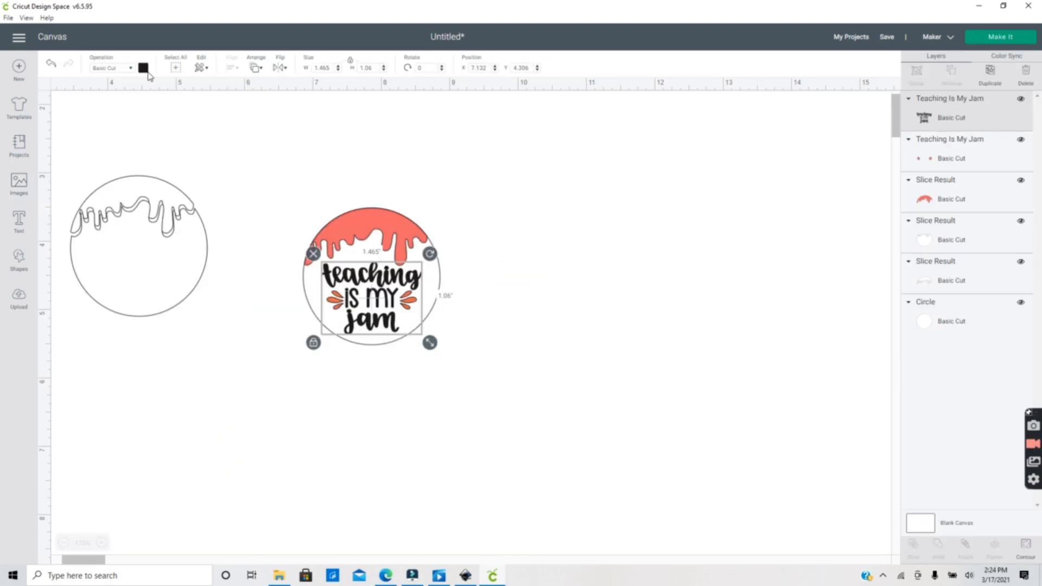
left_click(144, 67)
left_click(143, 67)
left_click(144, 67)
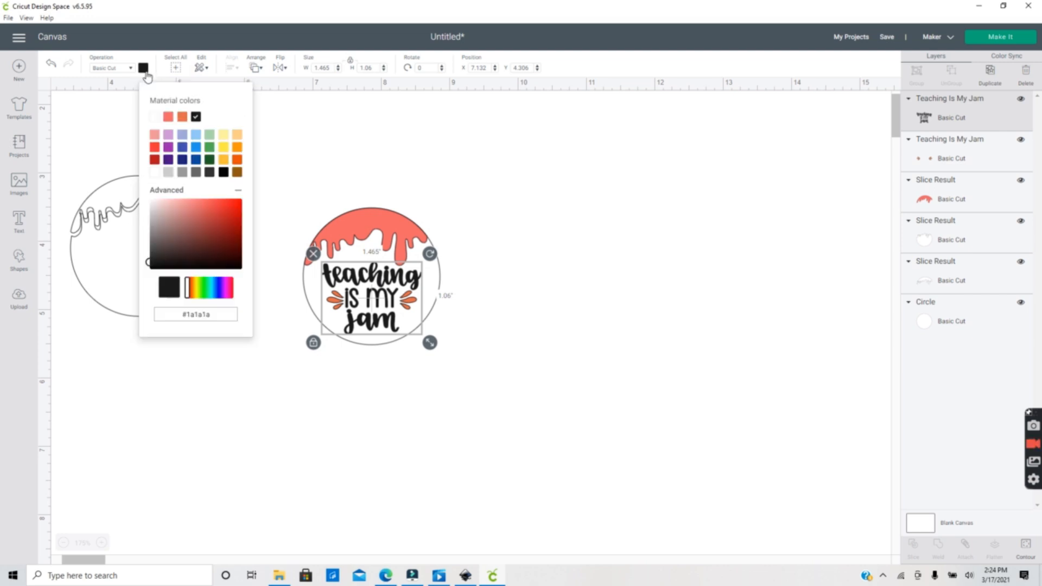
left_click(169, 117)
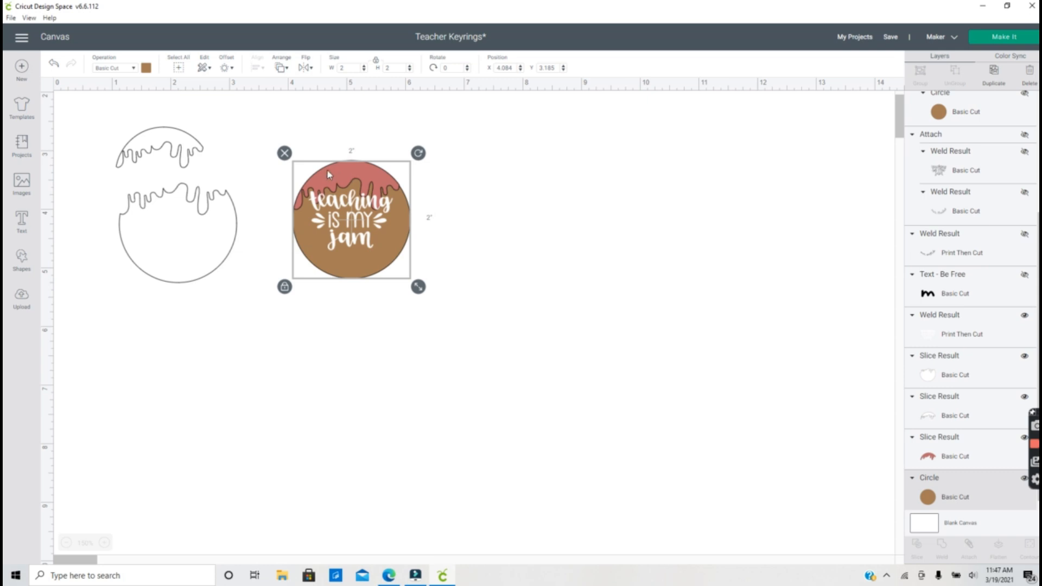
- Add a text with the teacher's title and name in the Be Free font and move it below the keyring circle
left_click(369, 210)
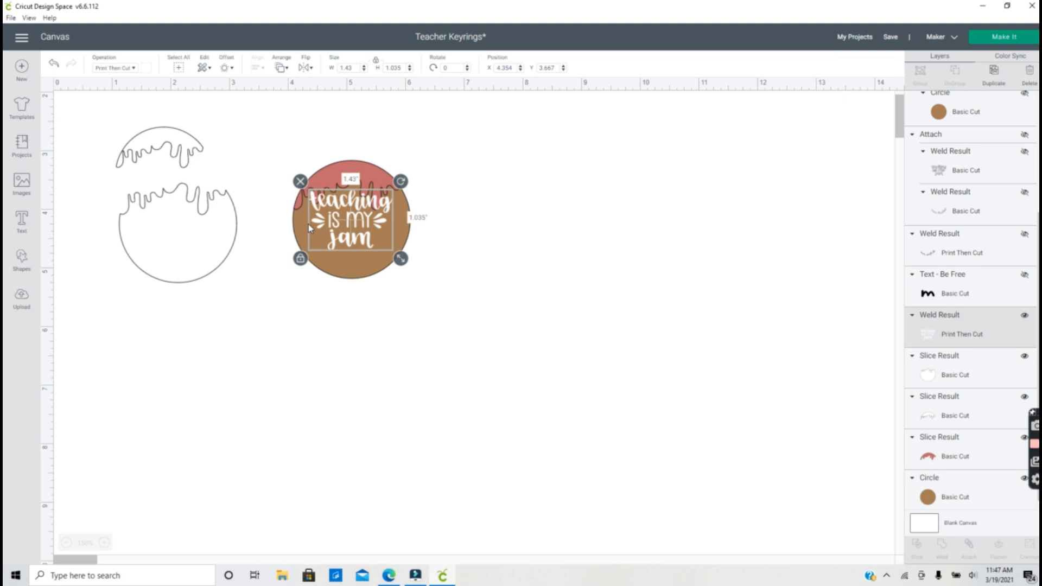
key("t")
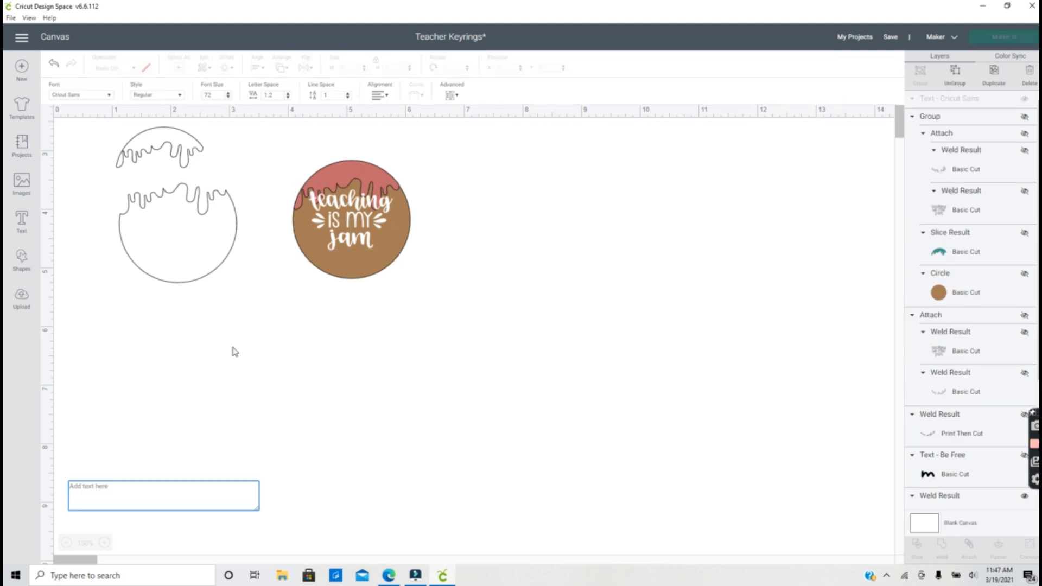
type("mrs")
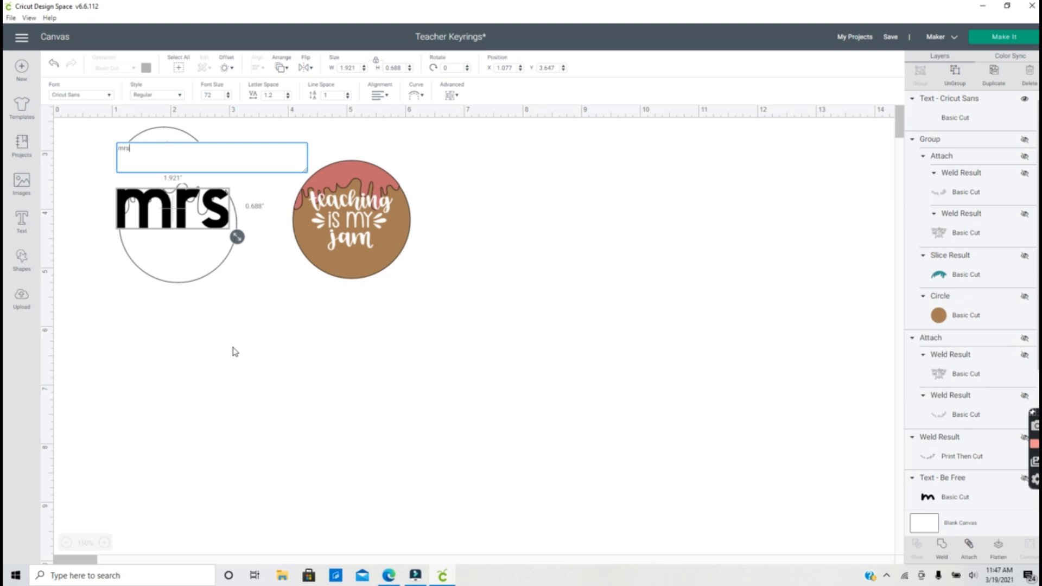
type(". joe")
left_click(81, 95)
left_click(456, 89)
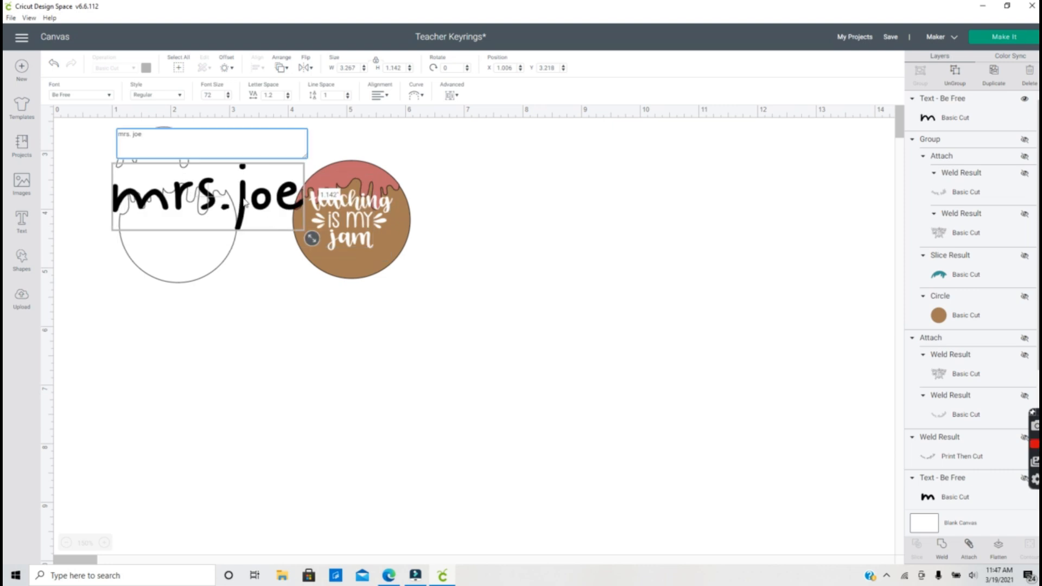
left_click_drag(245, 203, 367, 330)
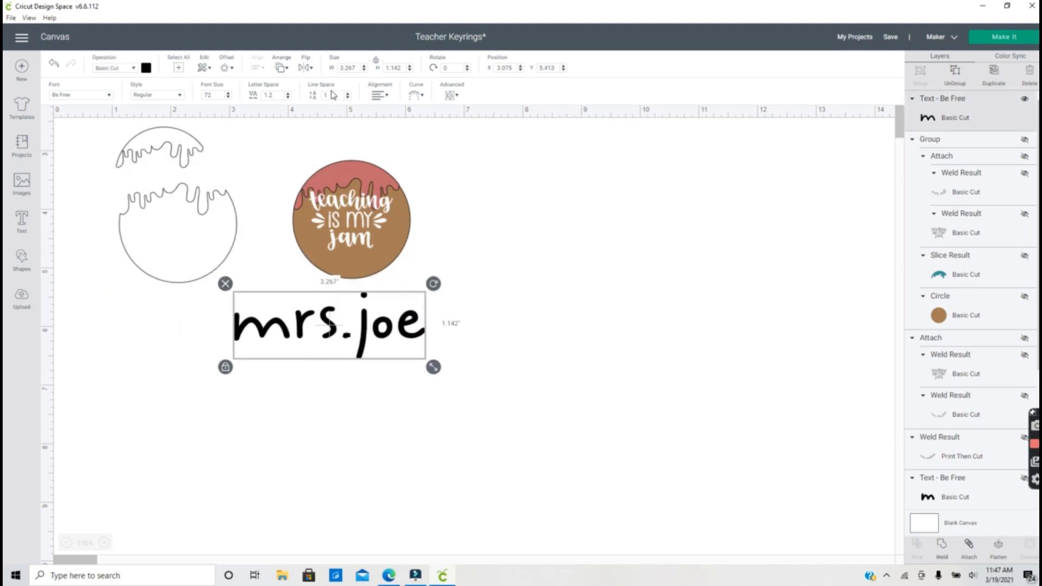
- Set the name text's letter spacing to 0.8 and curve the scaled-down text along the lower edge of the brown circle
left_click(288, 98)
left_click(288, 98)
left_click(288, 98)
left_click(287, 98)
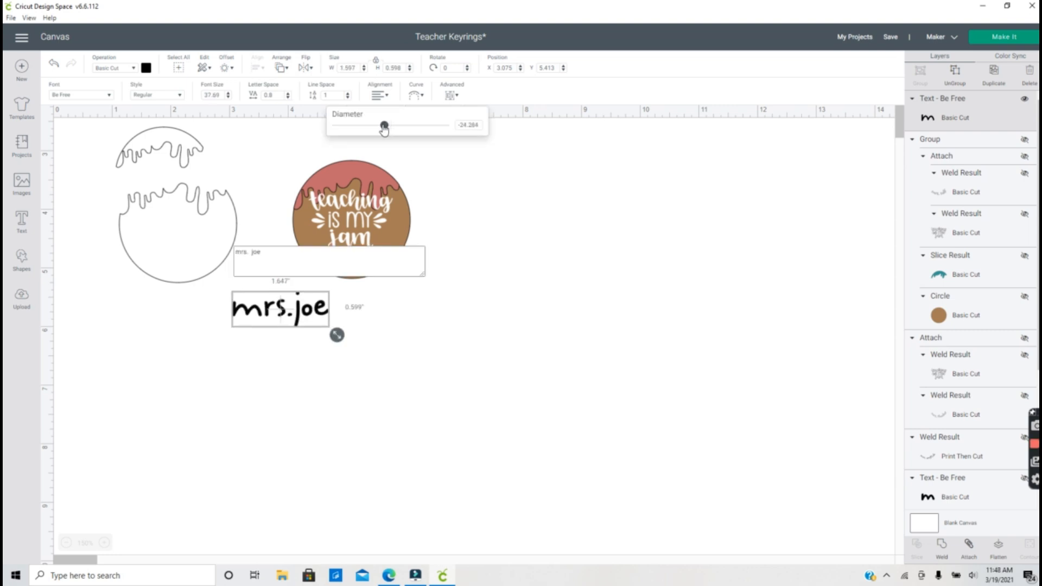
left_click_drag(384, 128, 348, 123)
left_click_drag(322, 299, 372, 265)
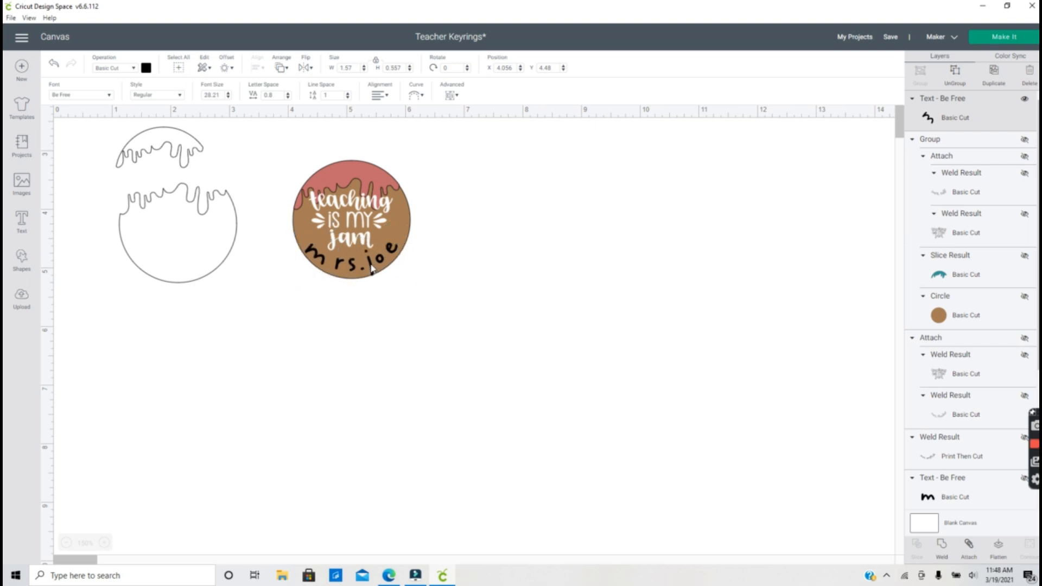
- Tighten the curved name's letter spacing further, then adjust its size and position beneath the word jam
left_click(287, 97)
left_click(288, 97)
left_click(288, 98)
left_click(287, 98)
left_click(287, 97)
left_click(287, 97)
left_click_drag(401, 284, 394, 285)
left_click_drag(379, 254, 383, 257)
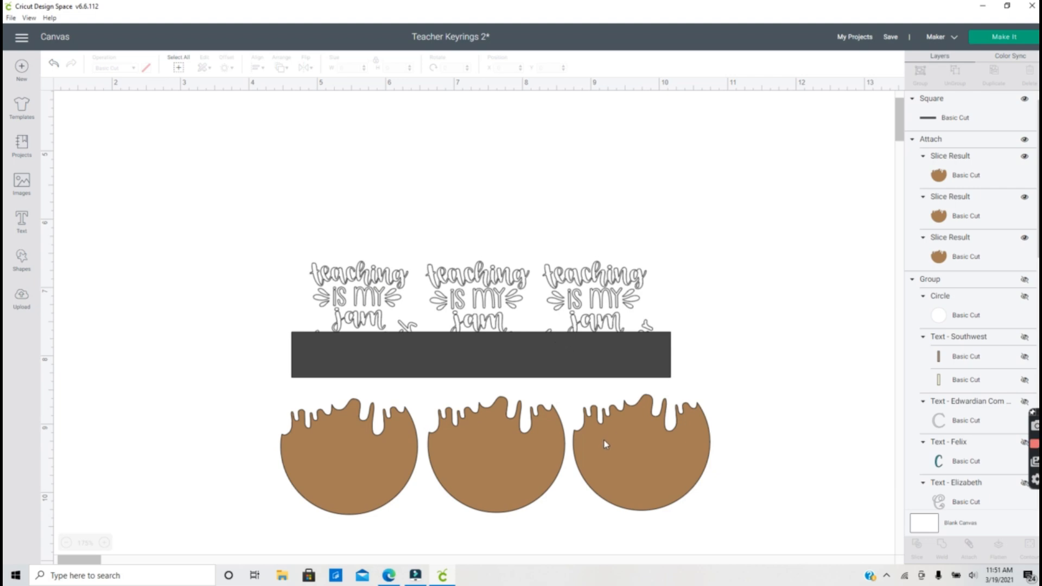
- Select the attached row of three brown drip-edged circles
left_click(541, 451)
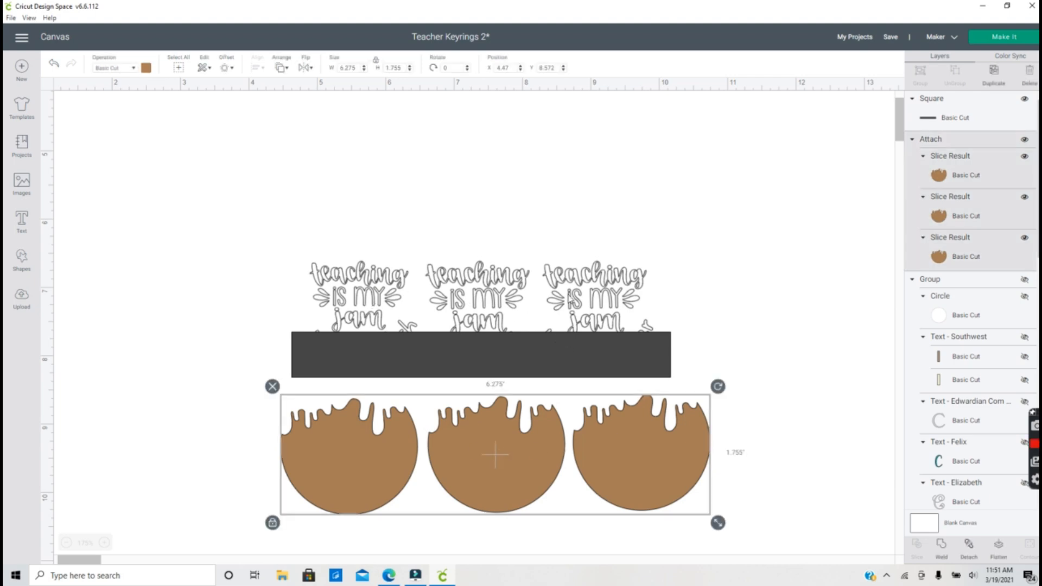